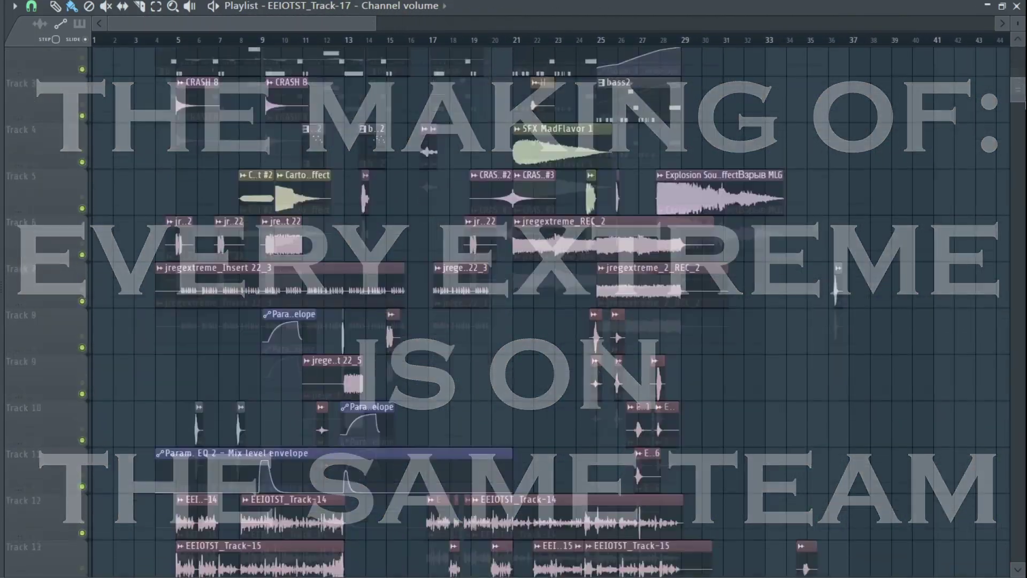
Play the arrangement from bar 4 and listen through the opening section of the song
{"action": "left_click_drag", "start_coordinate": [1026, 92], "coordinate": [1026, 174]}
{"action": "scroll", "coordinate": [514, 310], "scroll_direction": "up", "scroll_amount": 15}
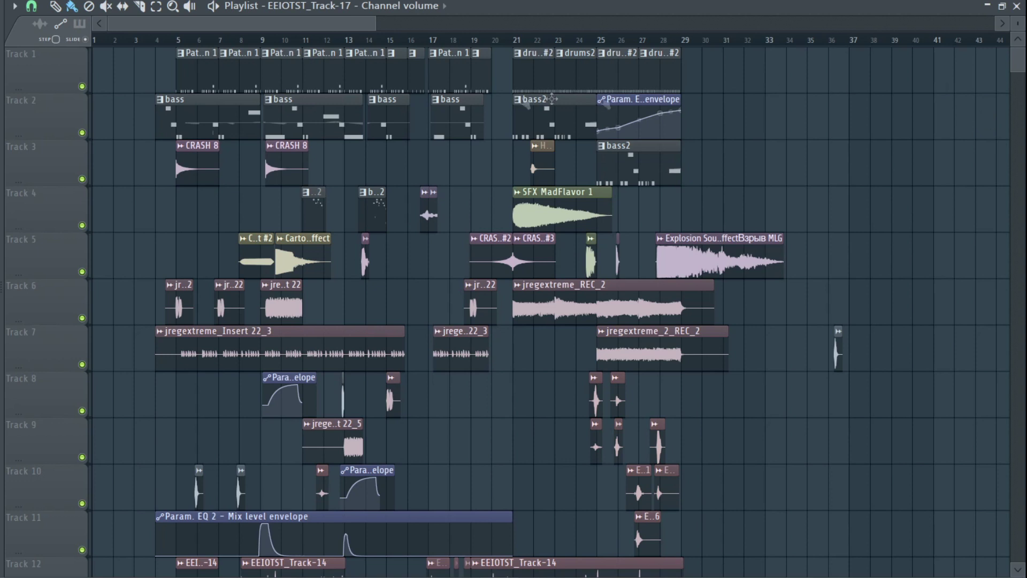
{"action": "left_click", "coordinate": [162, 43]}
{"action": "key", "text": "space"}
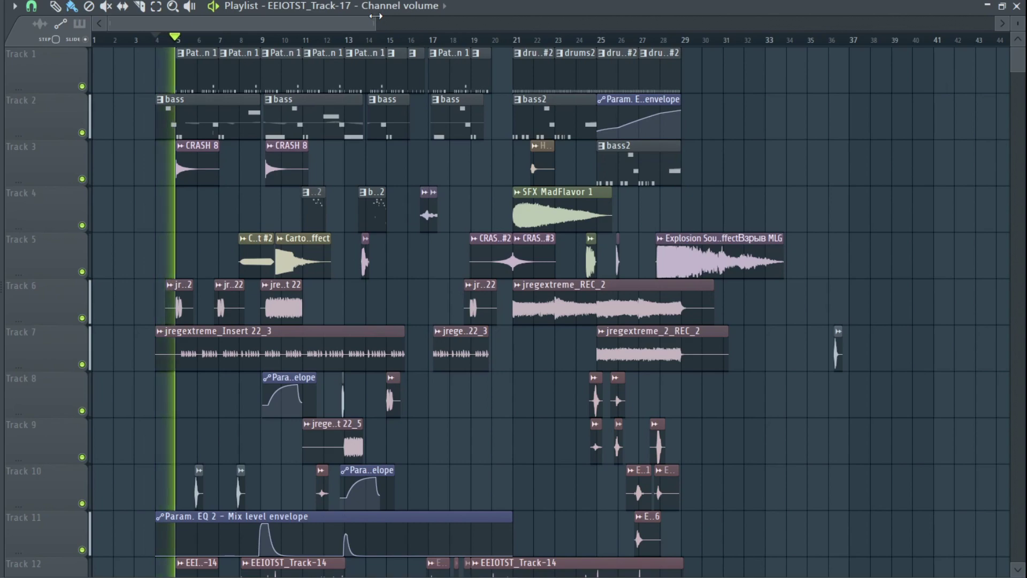
{"action": "left_click_drag", "start_coordinate": [376, 16], "coordinate": [235, 28]}
{"action": "mouse_move", "coordinate": [1019, 69]}
{"action": "left_mouse_down"}
{"action": "mouse_move", "coordinate": [1020, 180]}
{"action": "mouse_move", "coordinate": [1010, 55]}
{"action": "left_mouse_up"}
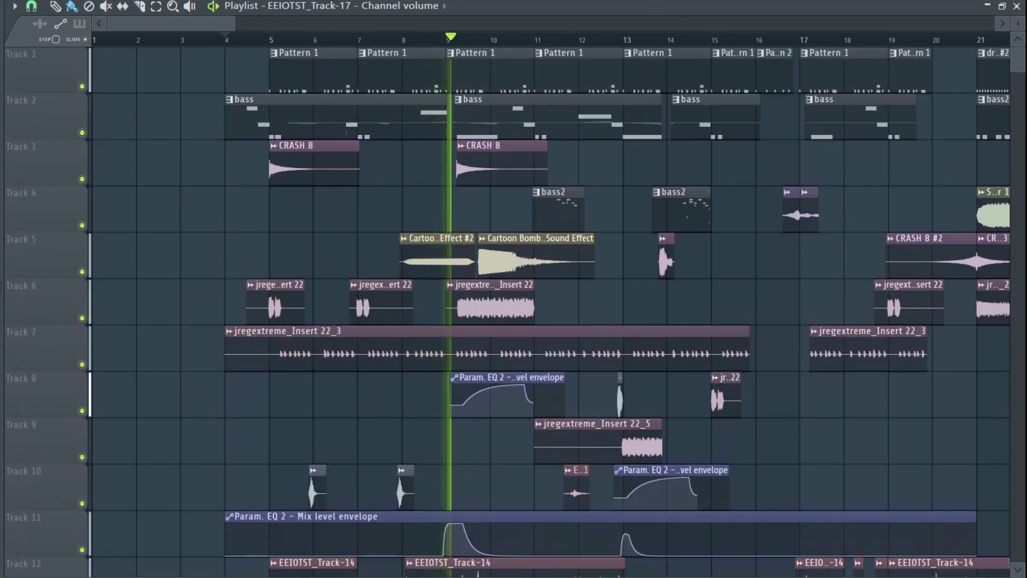
{"action": "key", "text": "space"}
Examine the full arrangement, from the drum, bass and effect clips down to the vocal tracks and volume envelope
{"action": "left_click_drag", "start_coordinate": [209, 26], "coordinate": [227, 24]}
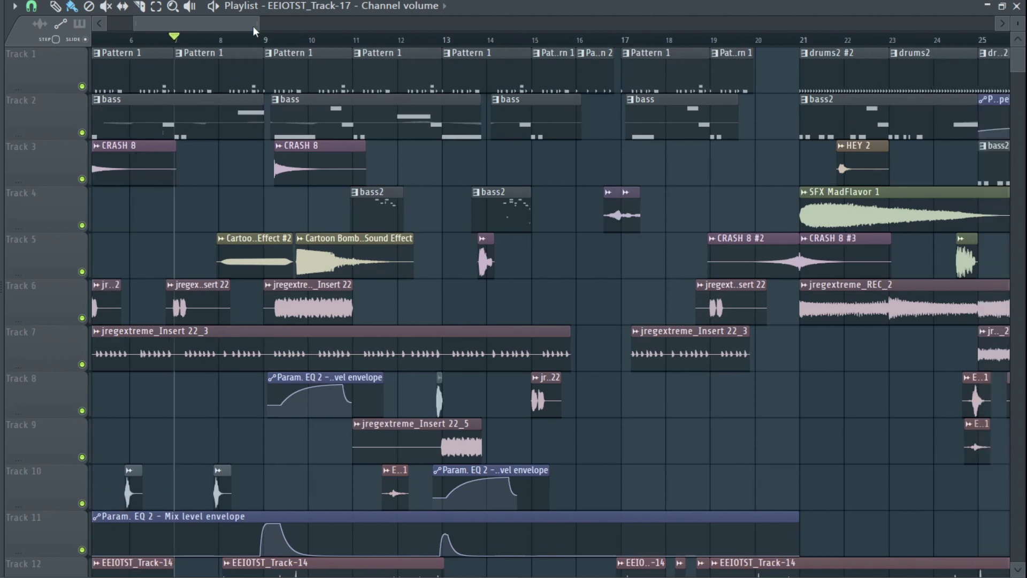
{"action": "left_click_drag", "start_coordinate": [248, 27], "coordinate": [305, 31]}
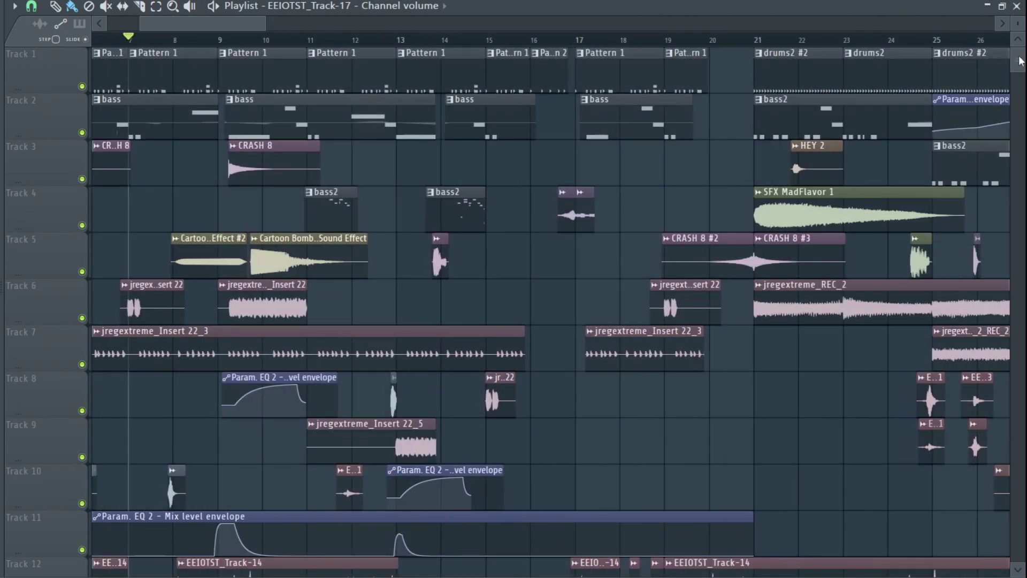
{"action": "left_click_drag", "start_coordinate": [1020, 60], "coordinate": [1020, 85]}
{"action": "left_click_drag", "start_coordinate": [263, 24], "coordinate": [421, 38]}
{"action": "left_click_drag", "start_coordinate": [1023, 90], "coordinate": [1022, 61]}
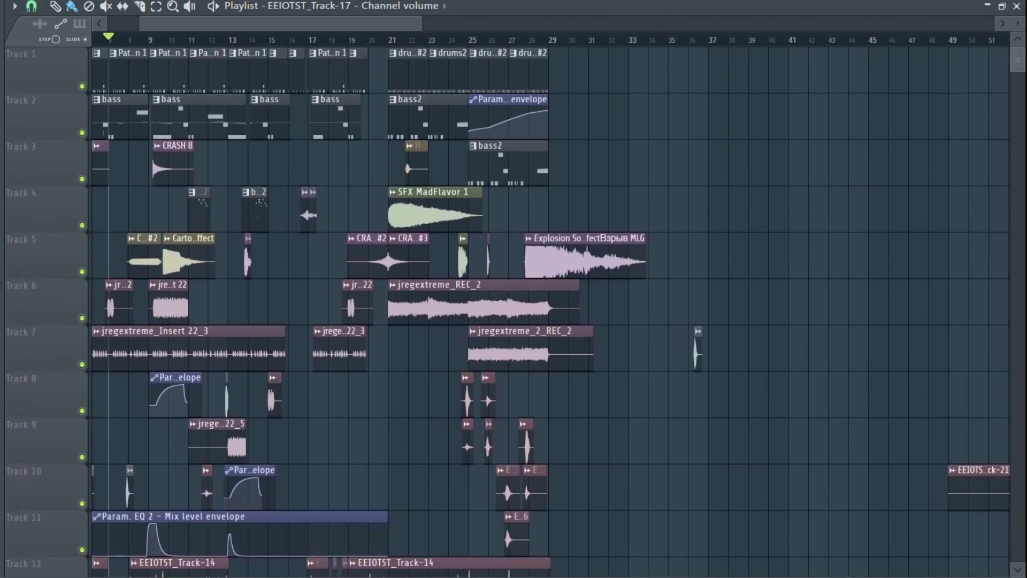
{"action": "left_click_drag", "start_coordinate": [402, 24], "coordinate": [367, 21]}
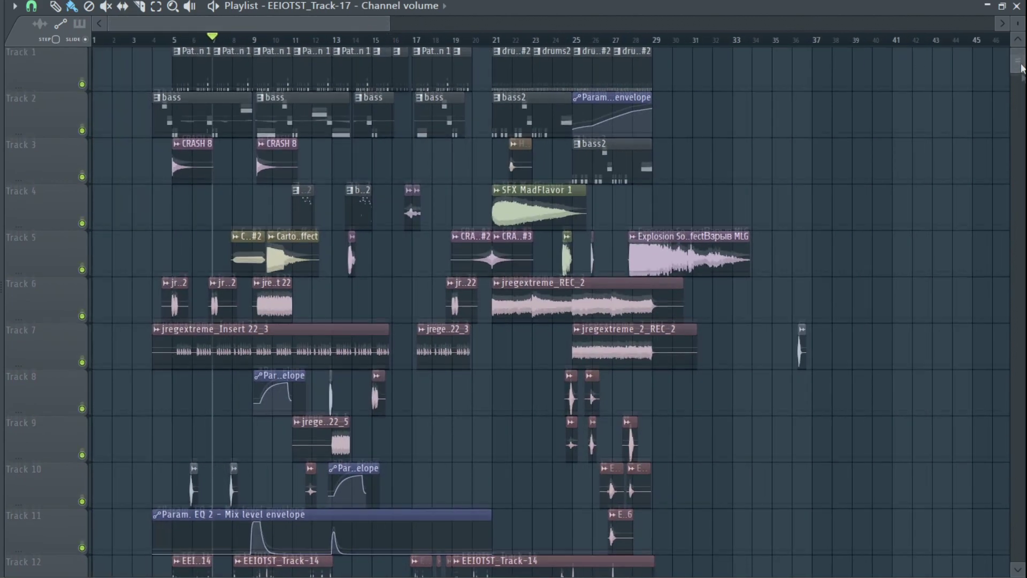
{"action": "left_click_drag", "start_coordinate": [1020, 63], "coordinate": [1023, 166]}
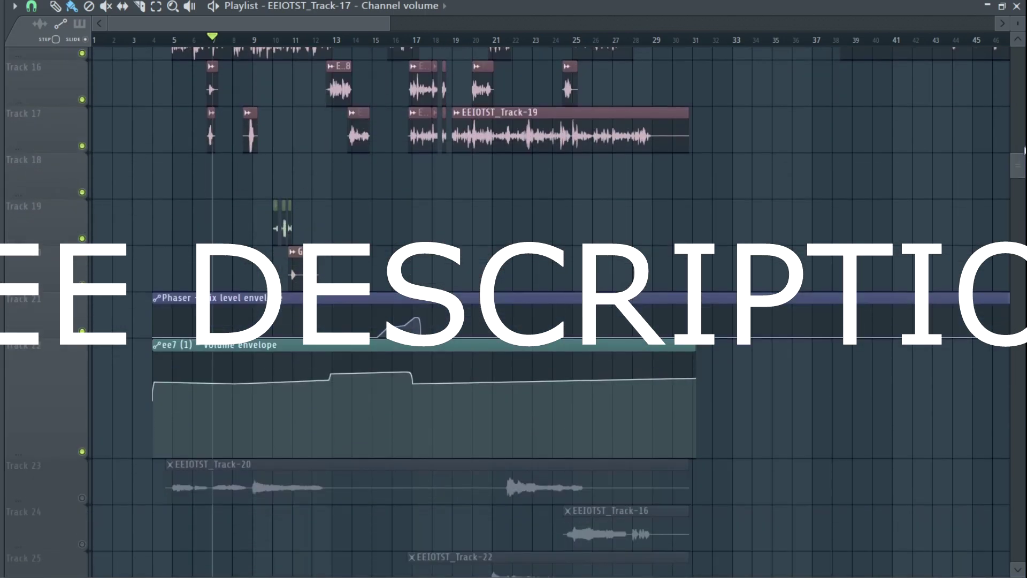
{"action": "left_click_drag", "start_coordinate": [1021, 166], "coordinate": [1021, 57]}
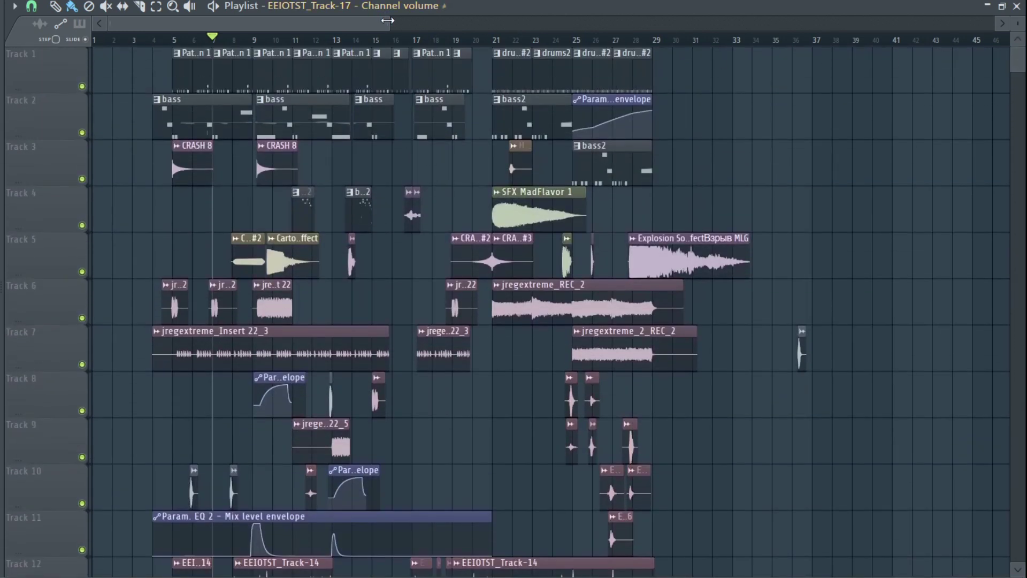
Play the song from bar 8 while checking the vocal, sound effect and envelope tracks 14 to 22
{"action": "left_click_drag", "start_coordinate": [387, 20], "coordinate": [225, 24]}
{"action": "left_click_drag", "start_coordinate": [205, 26], "coordinate": [242, 39]}
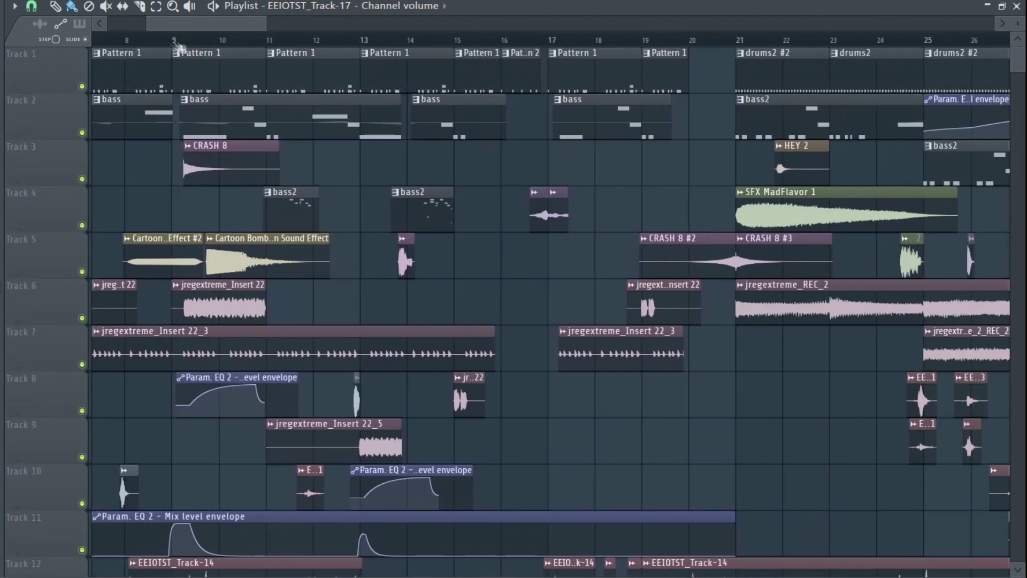
{"action": "left_click", "coordinate": [140, 42]}
{"action": "key", "text": "space"}
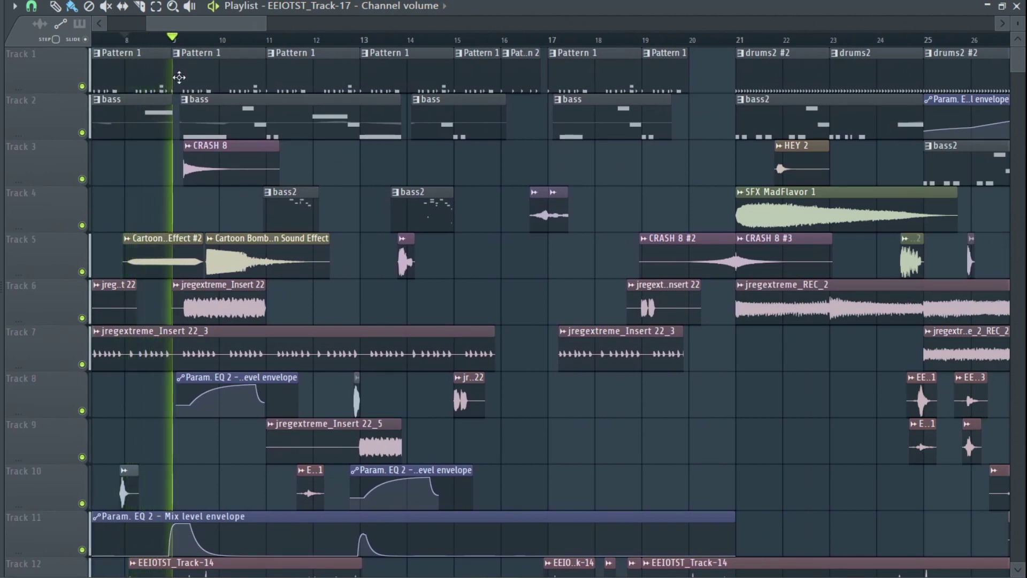
{"action": "left_click_drag", "start_coordinate": [1016, 67], "coordinate": [998, 158]}
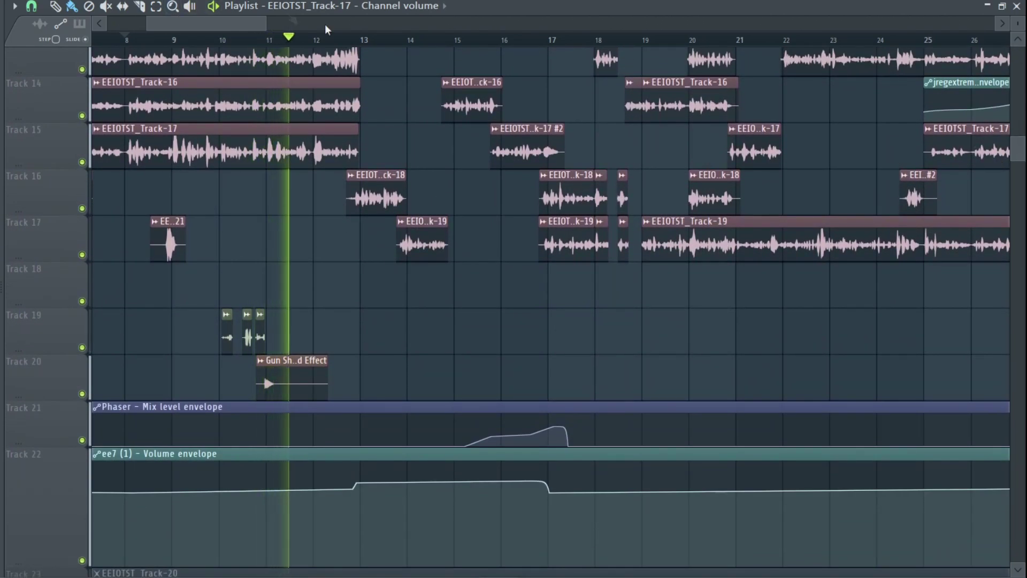
{"action": "left_click_drag", "start_coordinate": [254, 29], "coordinate": [248, 30]}
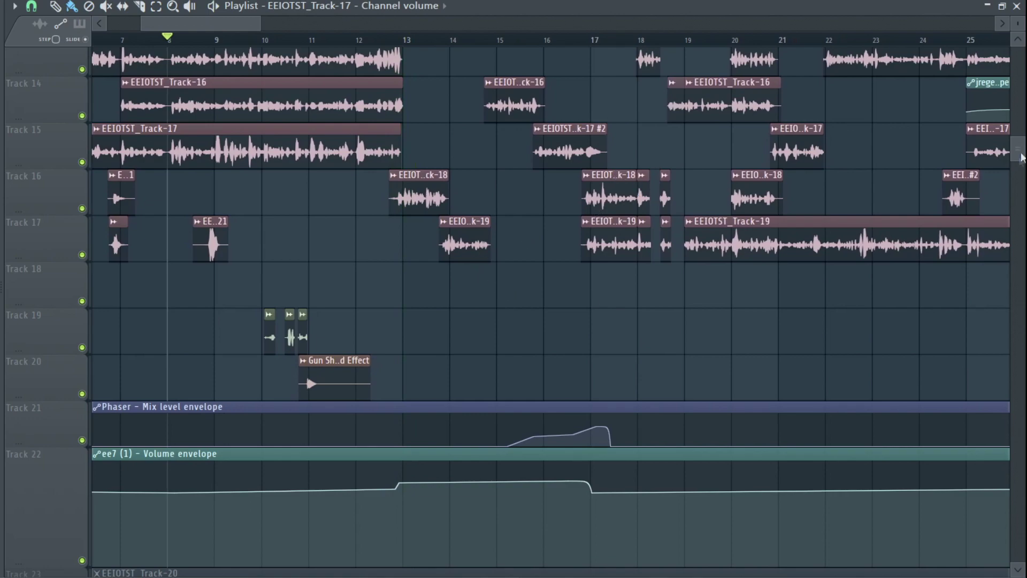
Inspect the sample settings of the EEIOTST_Track-18, EEIOTST_Track-16 and EEIOTST_Track-14 vocal clips, closing each one again
{"action": "left_click_drag", "start_coordinate": [1021, 157], "coordinate": [1021, 134]}
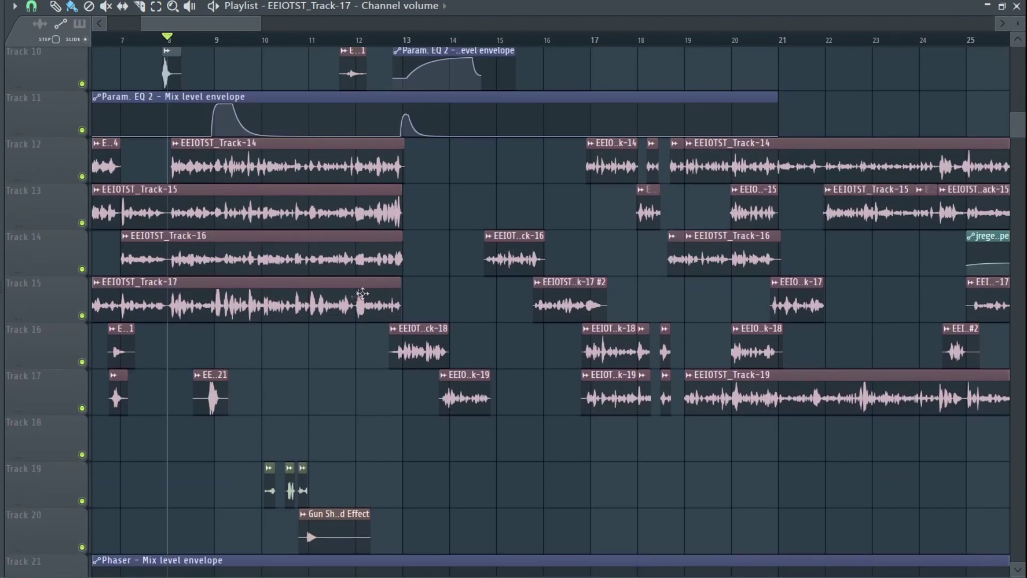
{"action": "double_click", "coordinate": [407, 350]}
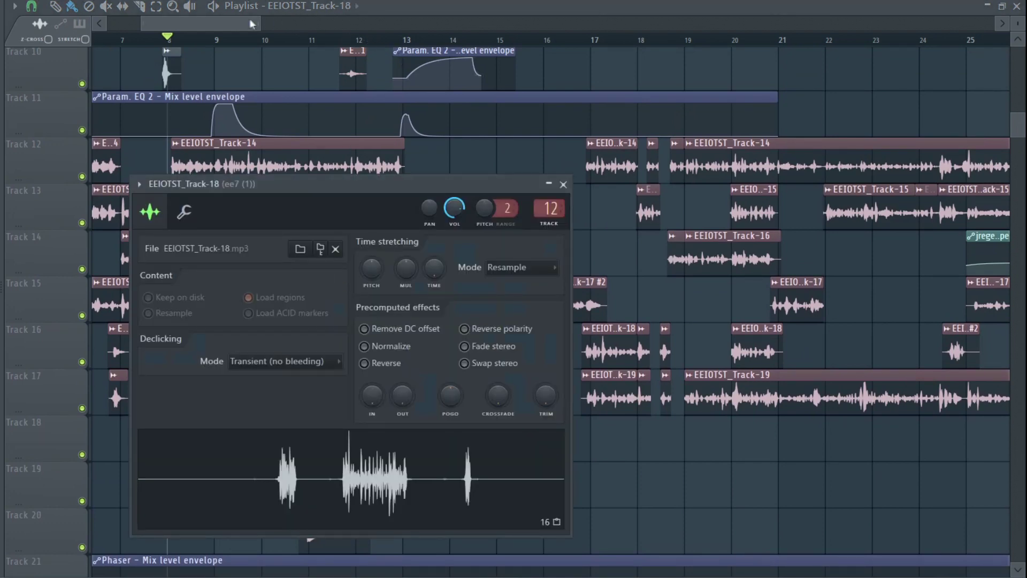
{"action": "key", "text": "Escape"}
{"action": "double_click", "coordinate": [324, 235]}
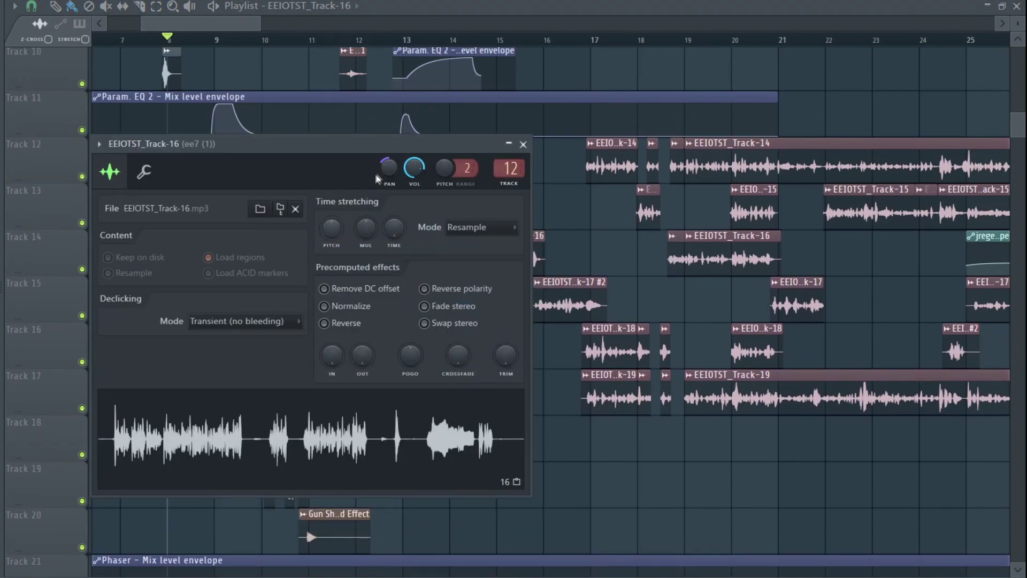
{"action": "left_click_drag", "start_coordinate": [321, 149], "coordinate": [315, 220]}
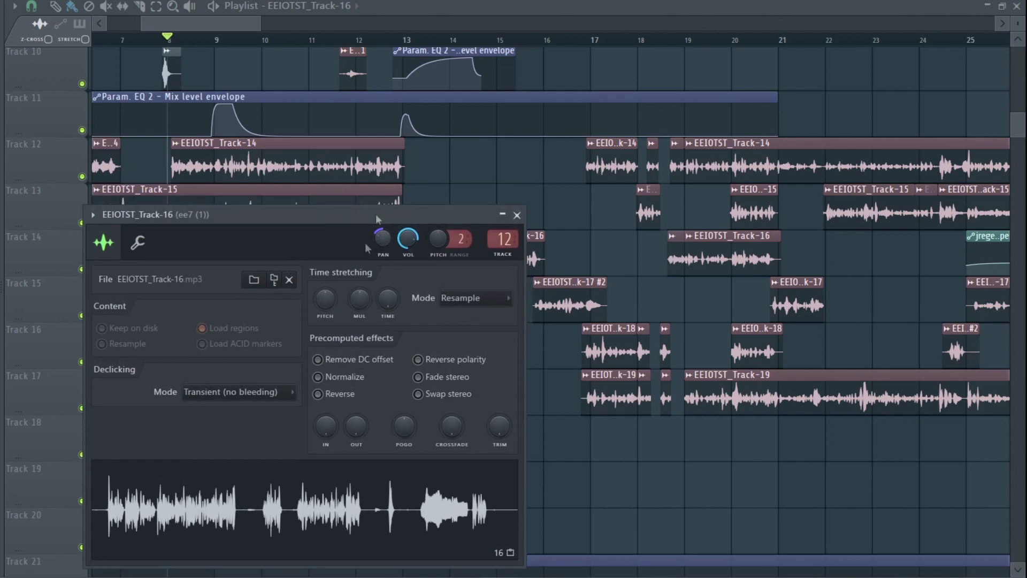
{"action": "key", "text": "Escape"}
{"action": "double_click", "coordinate": [257, 167]}
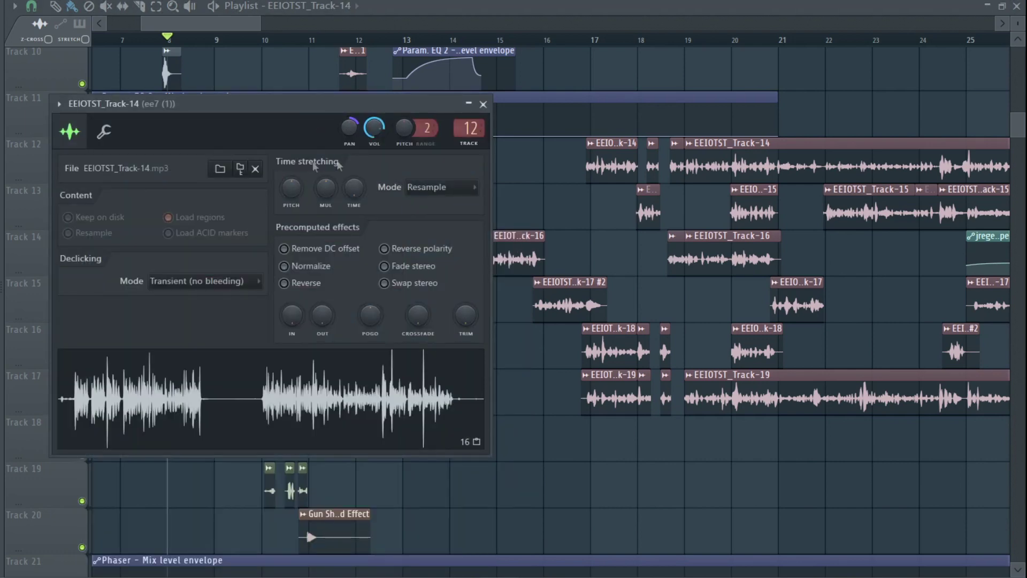
{"action": "key", "text": "Escape"}
Inspect the sample settings of the EEIOTST_Track-14 clip near bar 17 and the EEIOTST_Track-17 #2 clip
{"action": "mouse_move", "coordinate": [232, 24]}
{"action": "left_mouse_down"}
{"action": "mouse_move", "coordinate": [287, 28]}
{"action": "mouse_move", "coordinate": [248, 28]}
{"action": "left_mouse_up"}
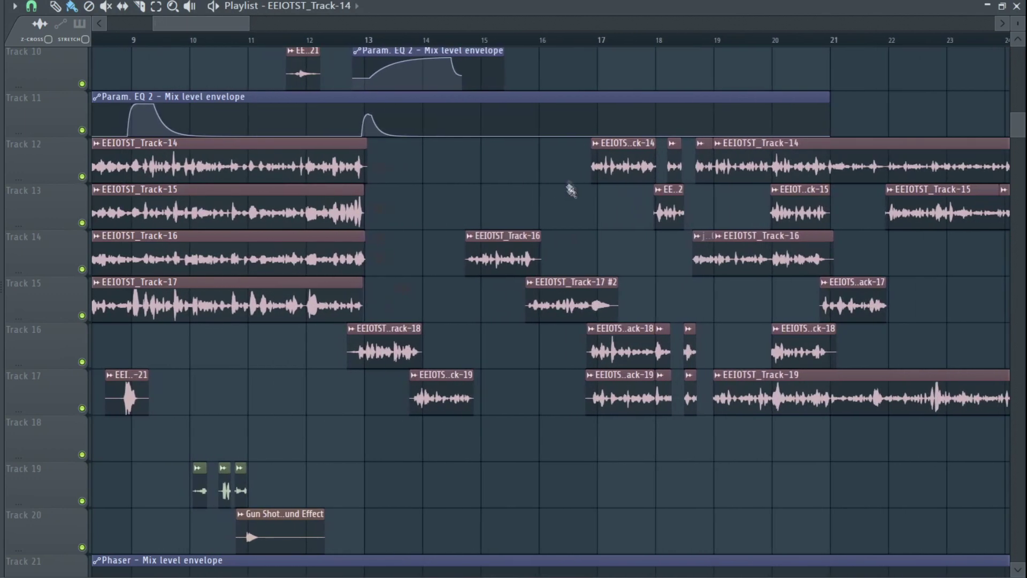
{"action": "double_click", "coordinate": [595, 156]}
{"action": "key", "text": "Escape"}
{"action": "double_click", "coordinate": [561, 281]}
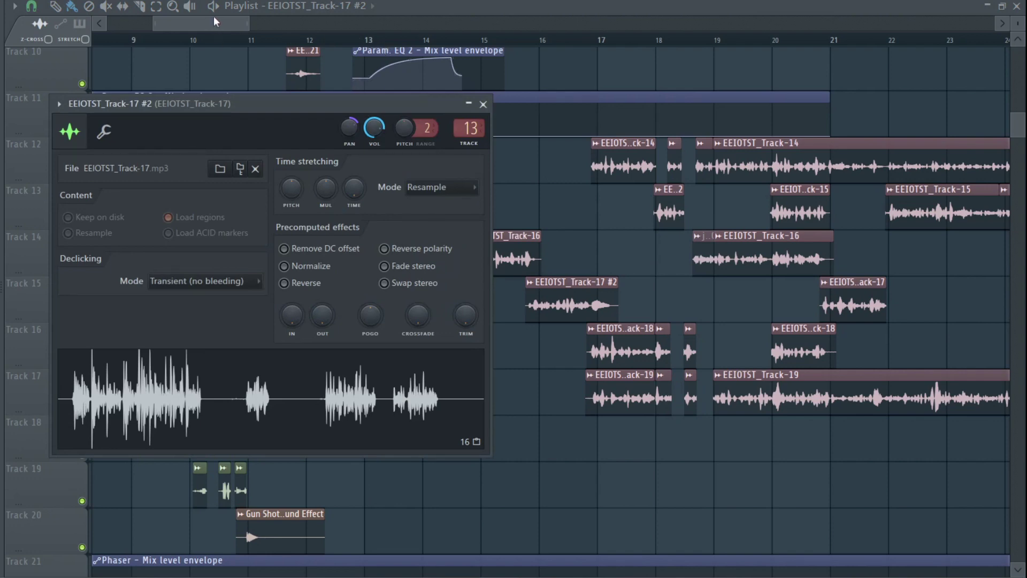
{"action": "key", "text": "Escape"}
Play the arrangement from bar 12 past bar 17, following the vocal clips on tracks 12 to 17, and stop playback
{"action": "left_click_drag", "start_coordinate": [217, 22], "coordinate": [235, 24]}
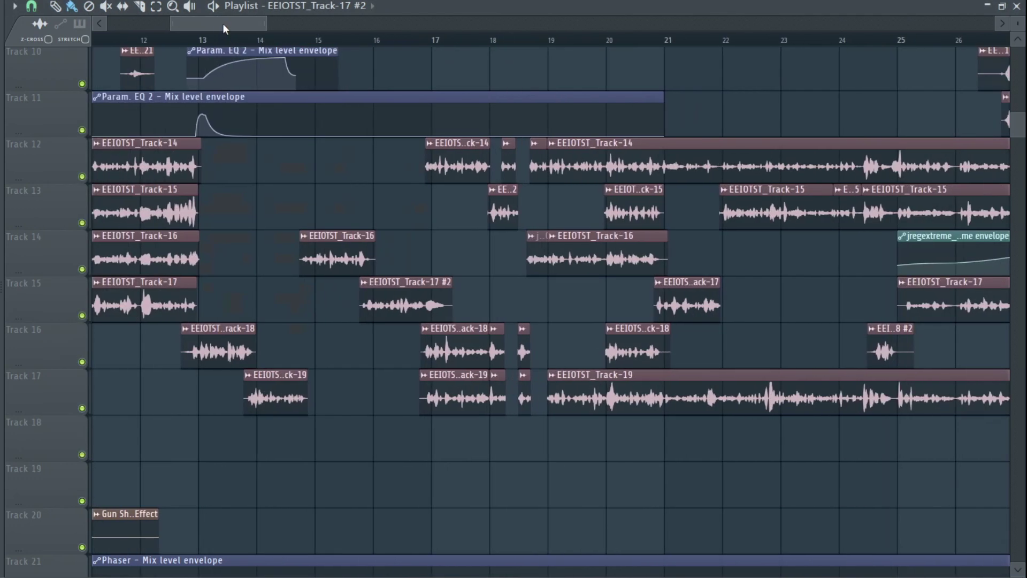
{"action": "left_click_drag", "start_coordinate": [264, 28], "coordinate": [340, 27]}
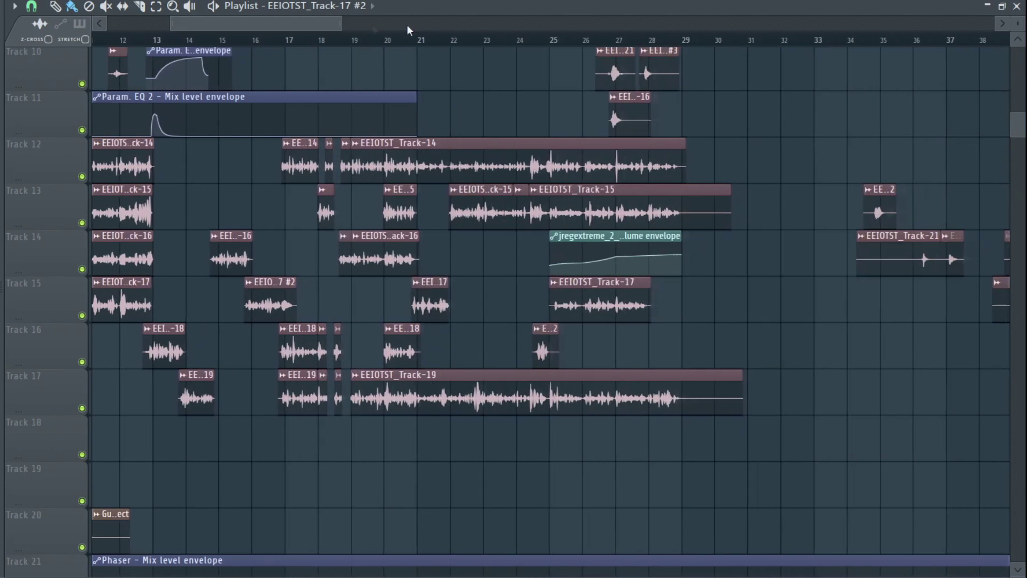
{"action": "left_click_drag", "start_coordinate": [1014, 120], "coordinate": [1012, 104]}
{"action": "left_click_drag", "start_coordinate": [225, 26], "coordinate": [210, 26]}
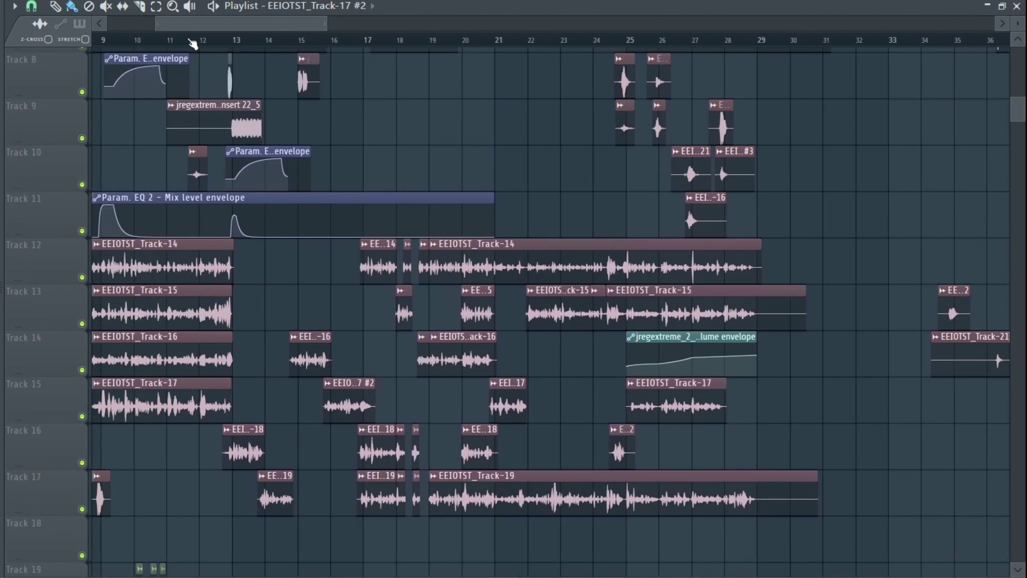
{"action": "left_click", "coordinate": [199, 40]}
{"action": "key", "text": "space"}
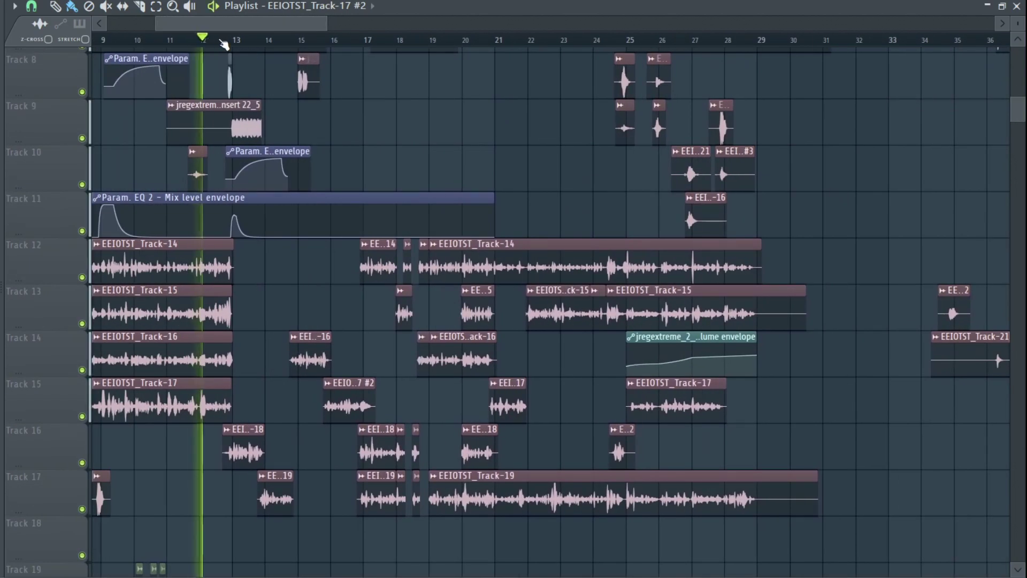
{"action": "scroll", "coordinate": [686, 241], "scroll_direction": "up", "scroll_amount": 2}
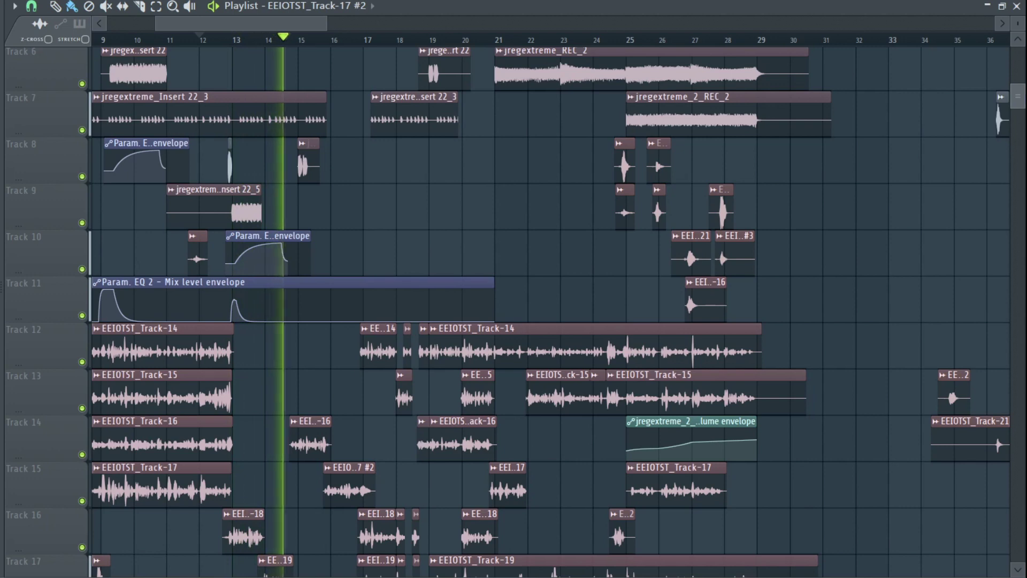
{"action": "scroll", "coordinate": [685, 245], "scroll_direction": "down", "scroll_amount": 1}
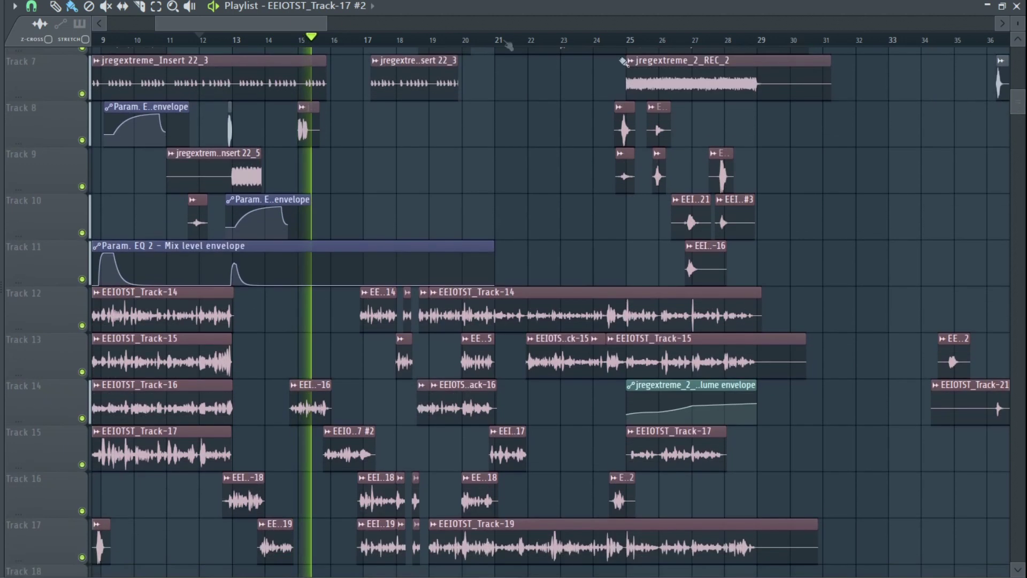
{"action": "left_click_drag", "start_coordinate": [206, 24], "coordinate": [214, 25]}
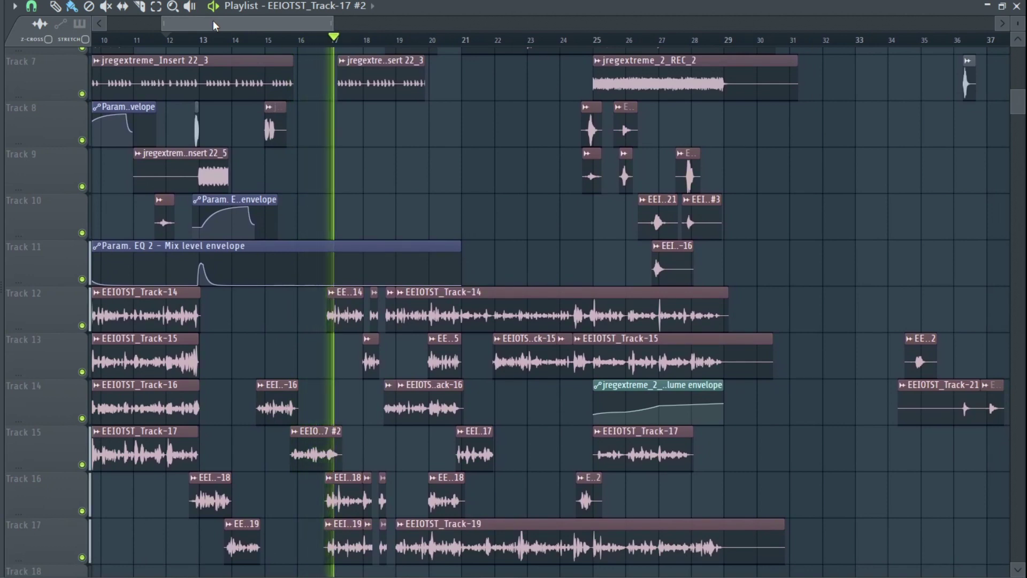
{"action": "left_click_drag", "start_coordinate": [213, 24], "coordinate": [208, 24]}
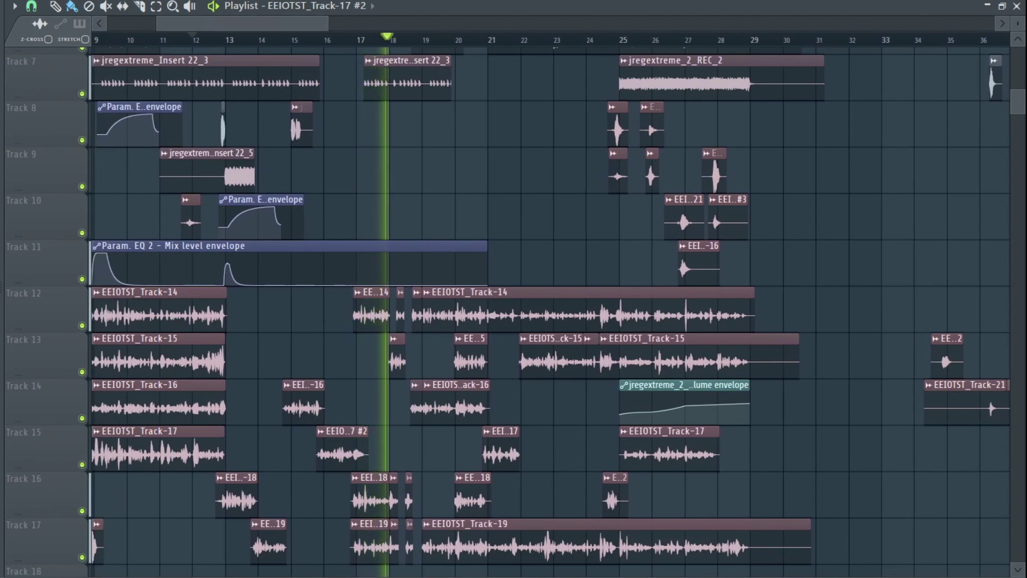
{"action": "key", "text": "space"}
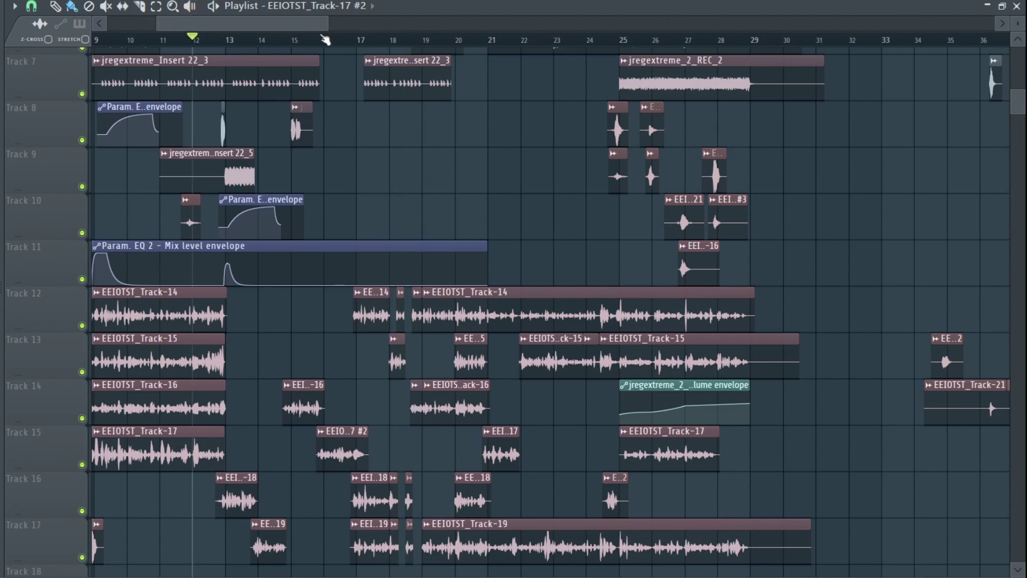
Play the arrangement from bar 18 with the drum, bass and effect tracks of the following section in view
{"action": "mouse_move", "coordinate": [328, 28]}
{"action": "left_mouse_down"}
{"action": "mouse_move", "coordinate": [344, 28]}
{"action": "mouse_move", "coordinate": [335, 28]}
{"action": "left_mouse_up"}
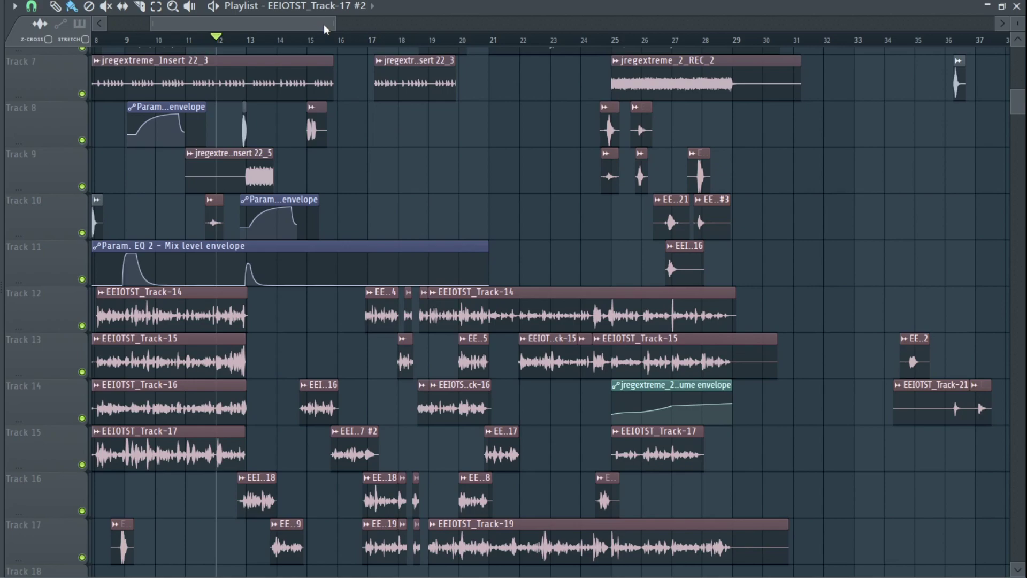
{"action": "left_click_drag", "start_coordinate": [323, 24], "coordinate": [294, 22]}
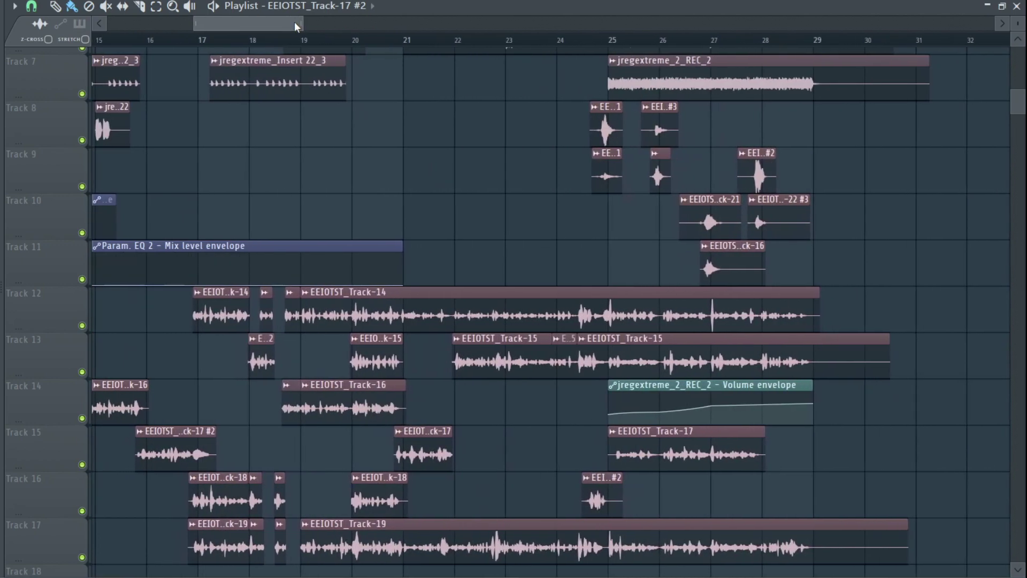
{"action": "left_click_drag", "start_coordinate": [1018, 99], "coordinate": [405, 40]}
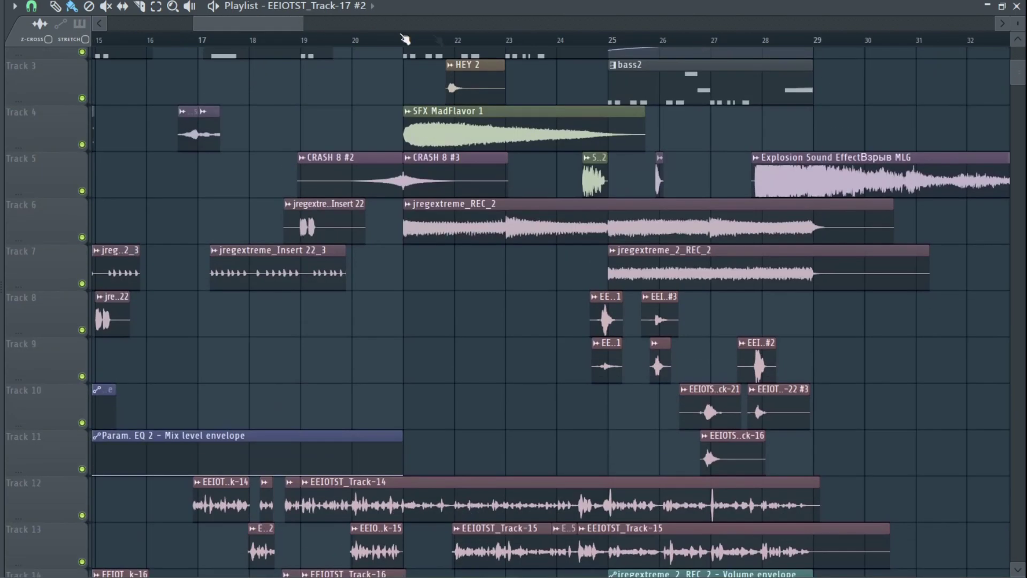
{"action": "left_click_drag", "start_coordinate": [256, 25], "coordinate": [252, 35]}
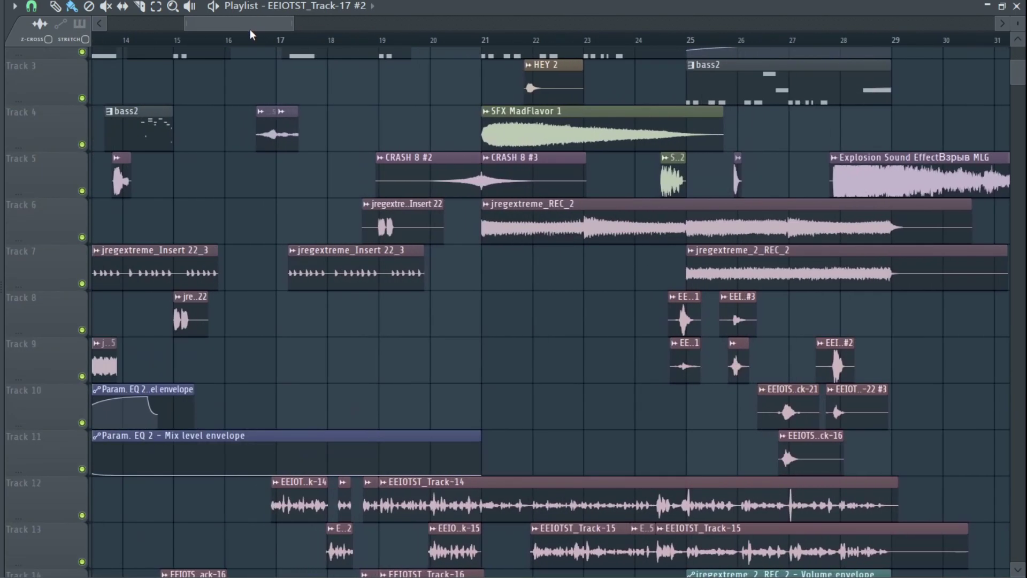
{"action": "left_click", "coordinate": [332, 44]}
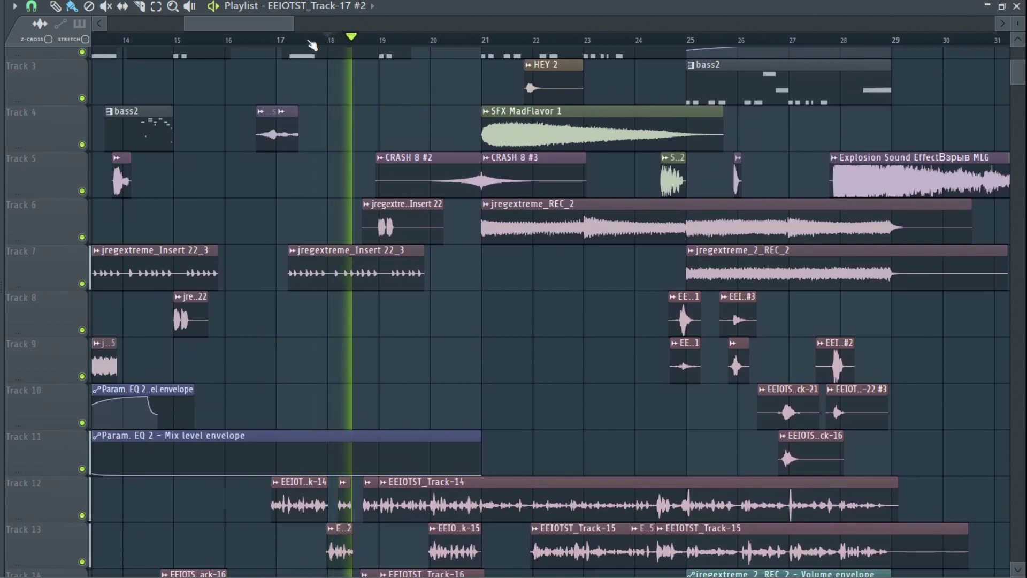
{"action": "left_click_drag", "start_coordinate": [292, 24], "coordinate": [376, 26]}
{"action": "left_click_drag", "start_coordinate": [1019, 76], "coordinate": [1019, 61]}
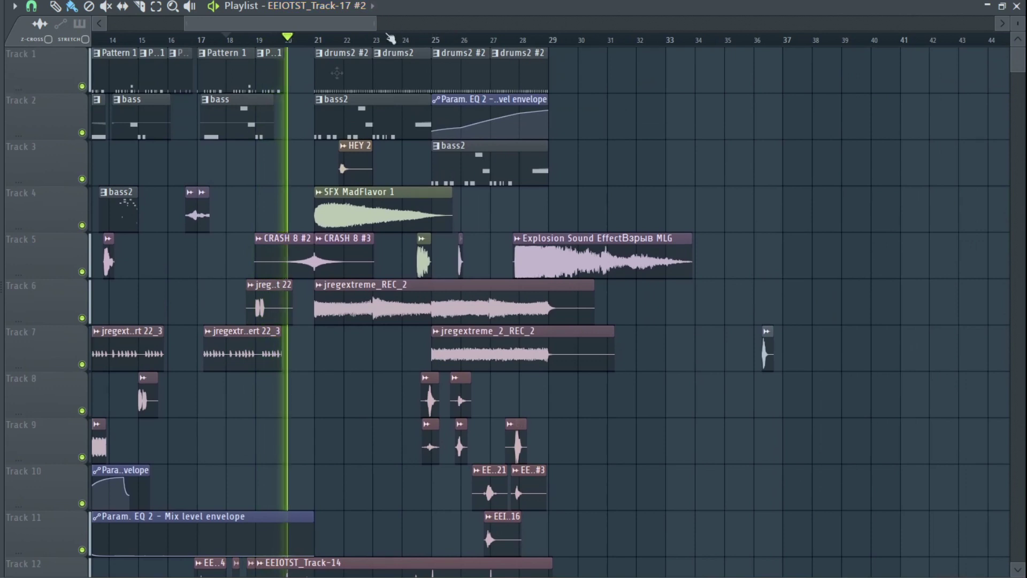
Follow the playing arrangement from bar 19 past bar 30 with its drum, bass, effect and vocal tracks in view, and stop playback
{"action": "left_click", "coordinate": [173, 6]}
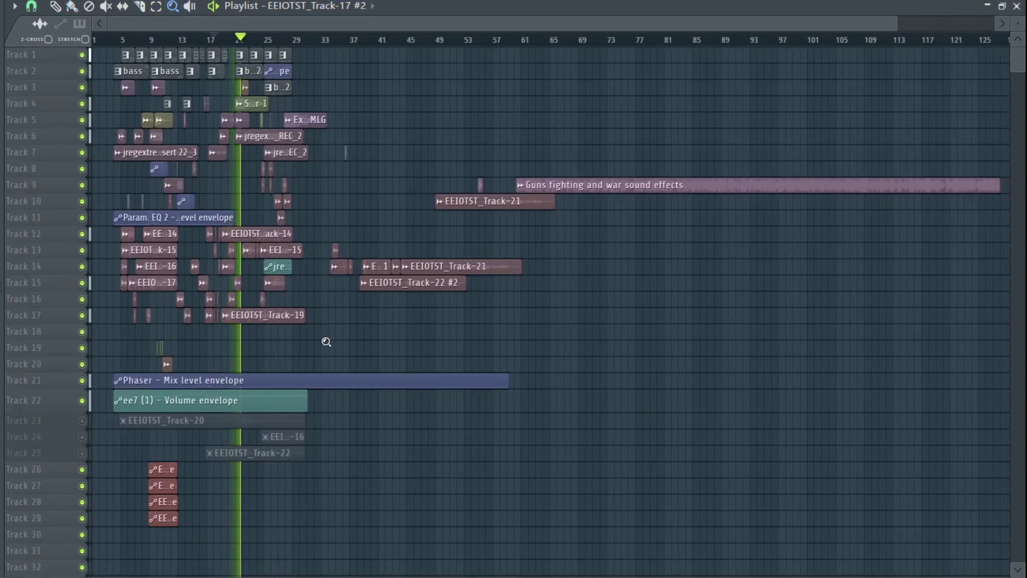
{"action": "left_click_drag", "start_coordinate": [300, 278], "coordinate": [226, 46]}
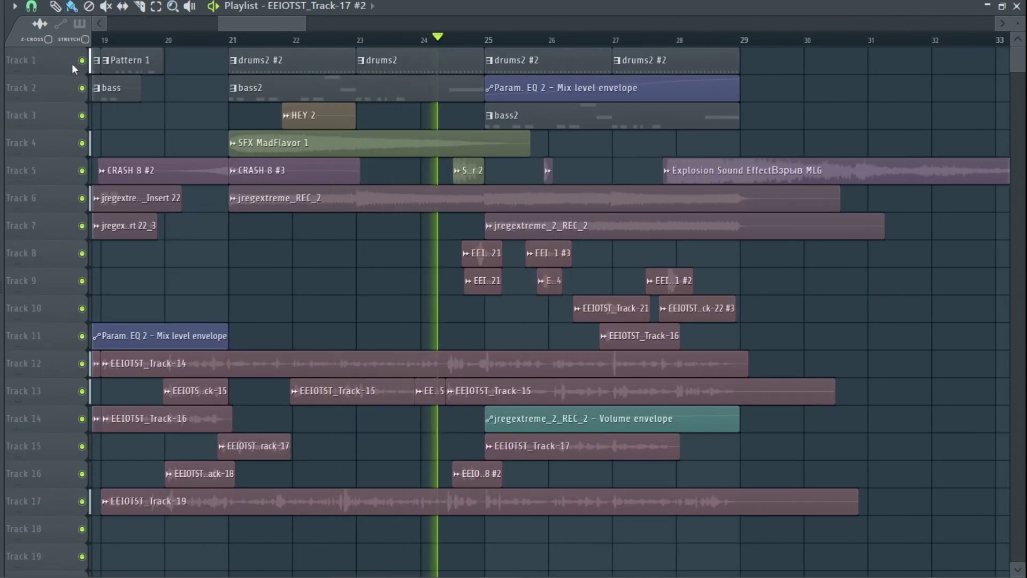
{"action": "left_click_drag", "start_coordinate": [281, 27], "coordinate": [301, 26]}
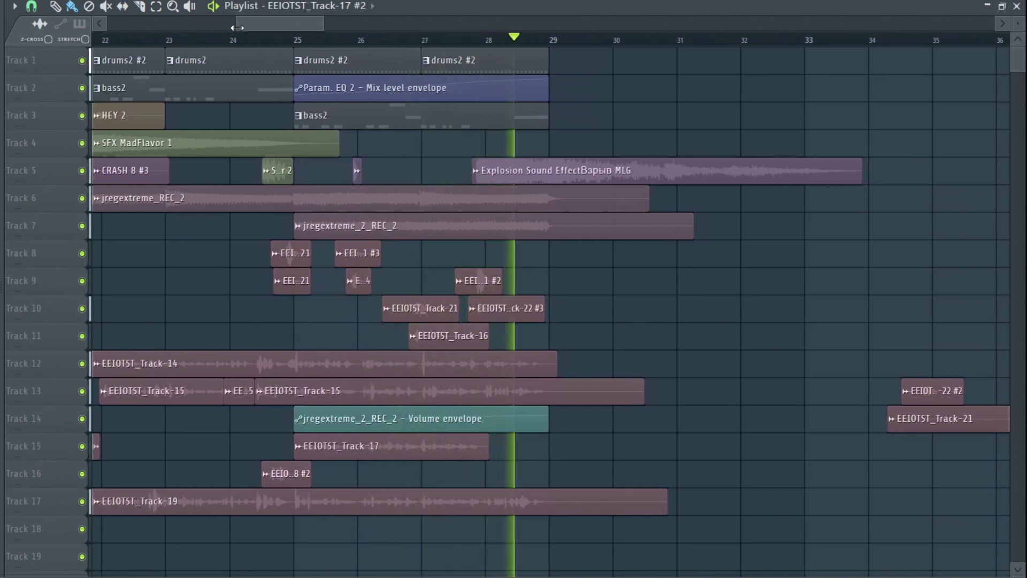
{"action": "left_click_drag", "start_coordinate": [237, 25], "coordinate": [108, 26]}
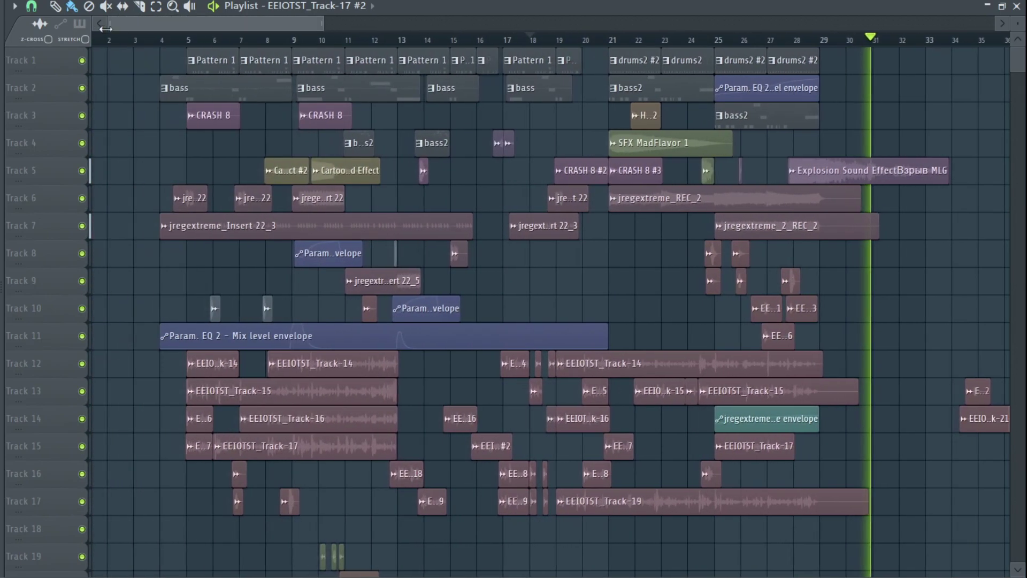
{"action": "key", "text": "space"}
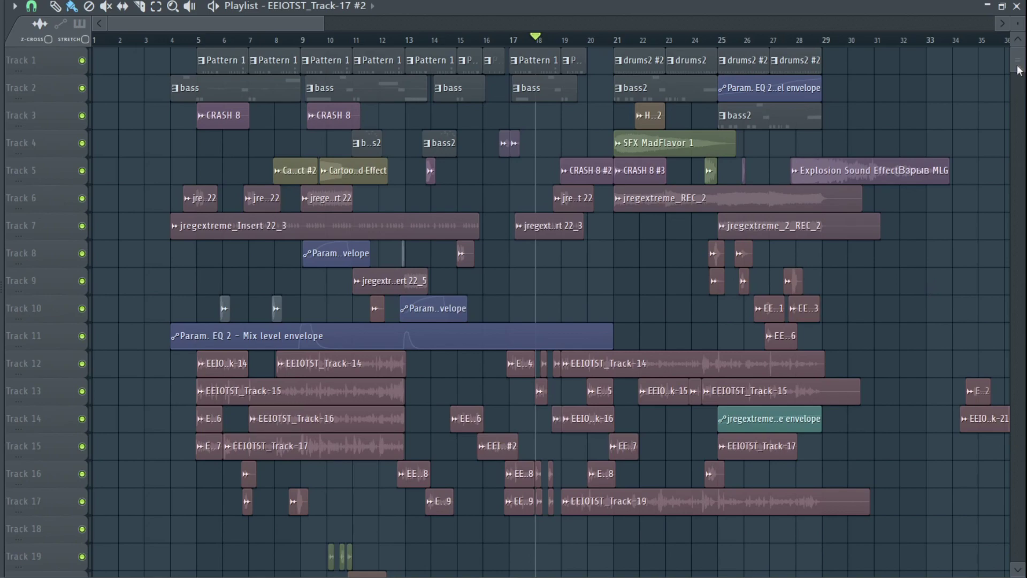
{"action": "left_click_drag", "start_coordinate": [1018, 70], "coordinate": [1023, 36]}
{"action": "mouse_move", "coordinate": [1023, 38]}
{"action": "left_mouse_down"}
{"action": "mouse_move", "coordinate": [1021, 70]}
{"action": "mouse_move", "coordinate": [1019, 58]}
{"action": "left_mouse_up"}
{"action": "left_click_drag", "start_coordinate": [327, 22], "coordinate": [210, 33]}
{"action": "mouse_move", "coordinate": [1022, 55]}
{"action": "left_mouse_down"}
{"action": "mouse_move", "coordinate": [1022, 156]}
{"action": "mouse_move", "coordinate": [1014, 42]}
{"action": "left_mouse_up"}
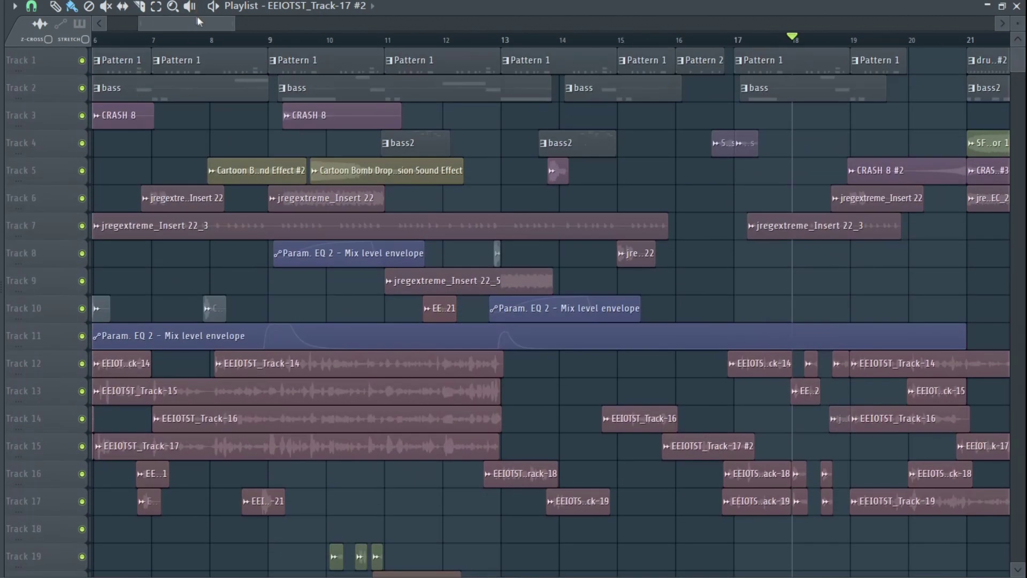
Open the mixer and examine the effect chain on the jregextreme_2_REC_2 insert
{"action": "left_click_drag", "start_coordinate": [198, 22], "coordinate": [364, 29]}
{"action": "key", "text": "F9"}
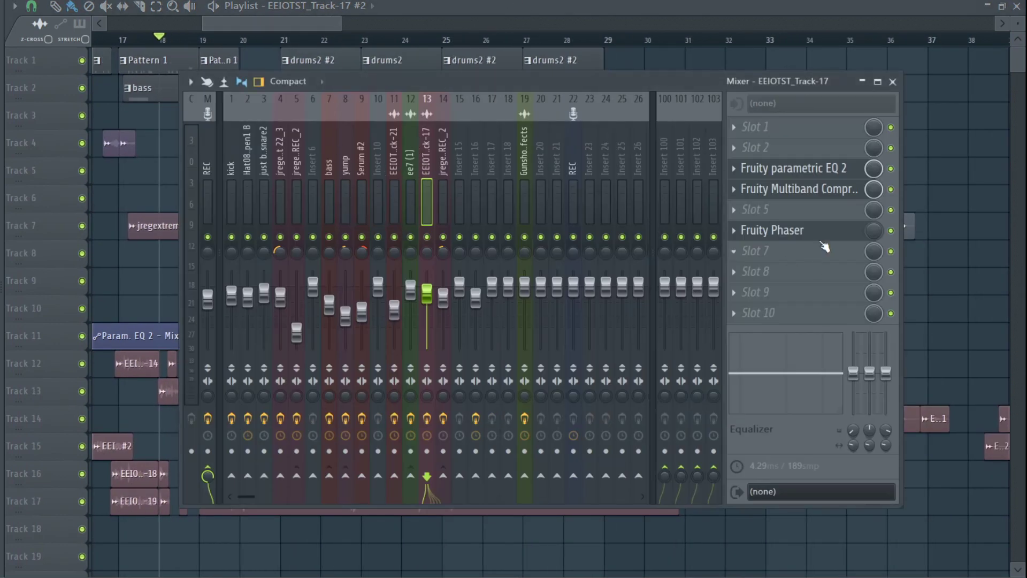
{"action": "left_click", "coordinate": [443, 188]}
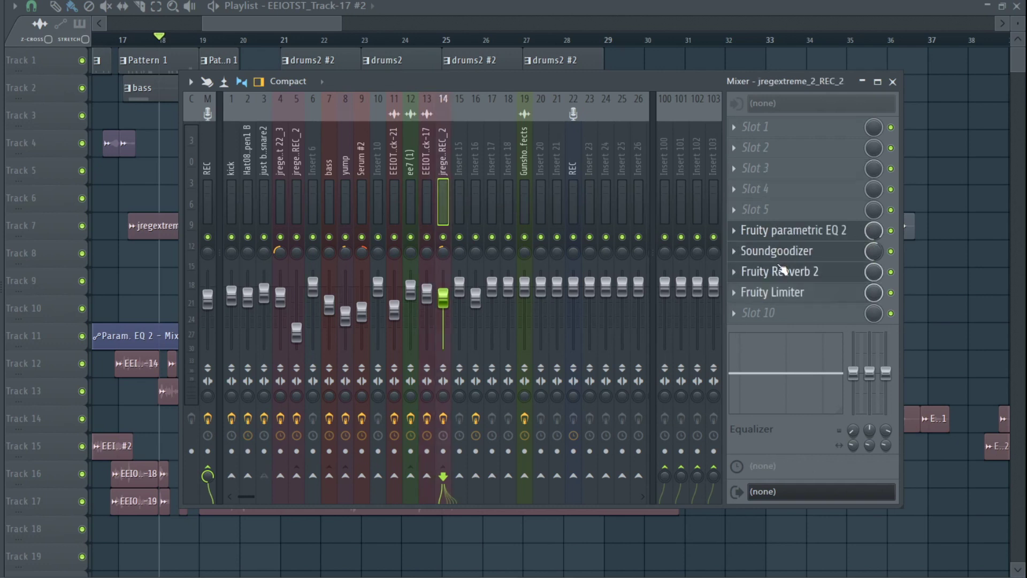
Open the channel rack, show all channels, and display the drum steps of Pattern 1
{"action": "key", "text": "F6"}
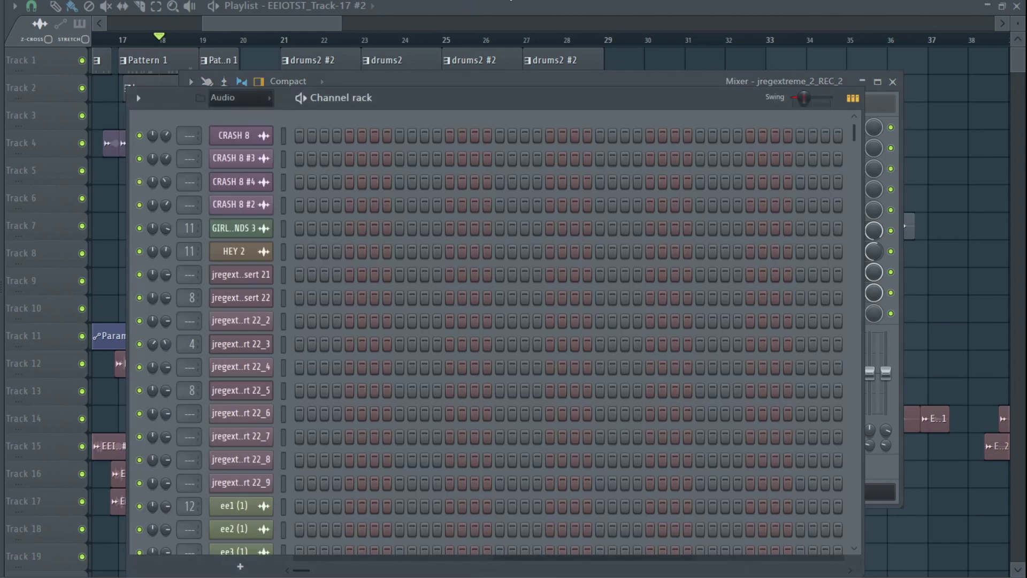
{"action": "left_click", "coordinate": [227, 98]}
{"action": "left_click", "coordinate": [237, 116]}
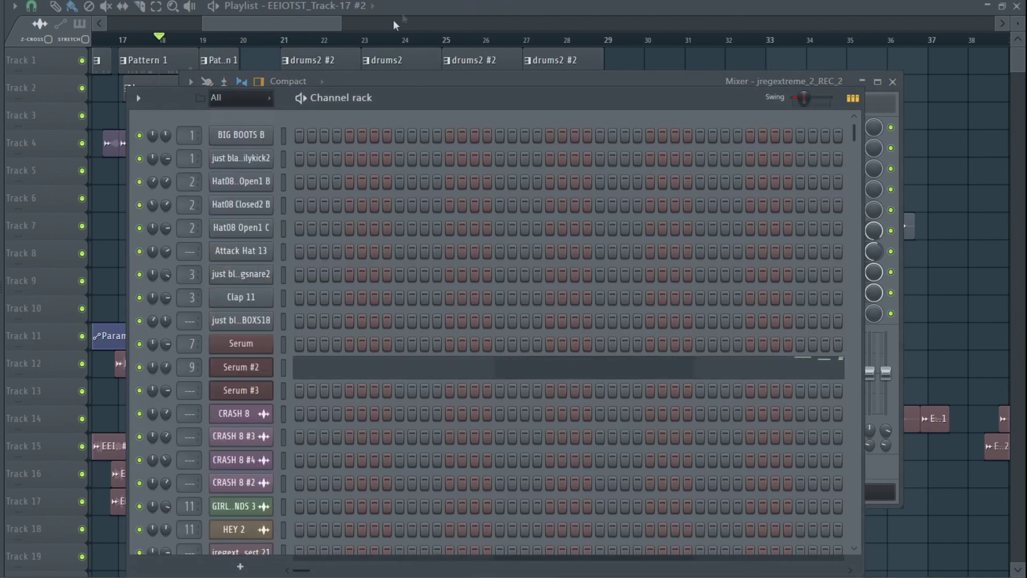
{"action": "left_click", "coordinate": [412, 3]}
{"action": "left_click", "coordinate": [434, 3]}
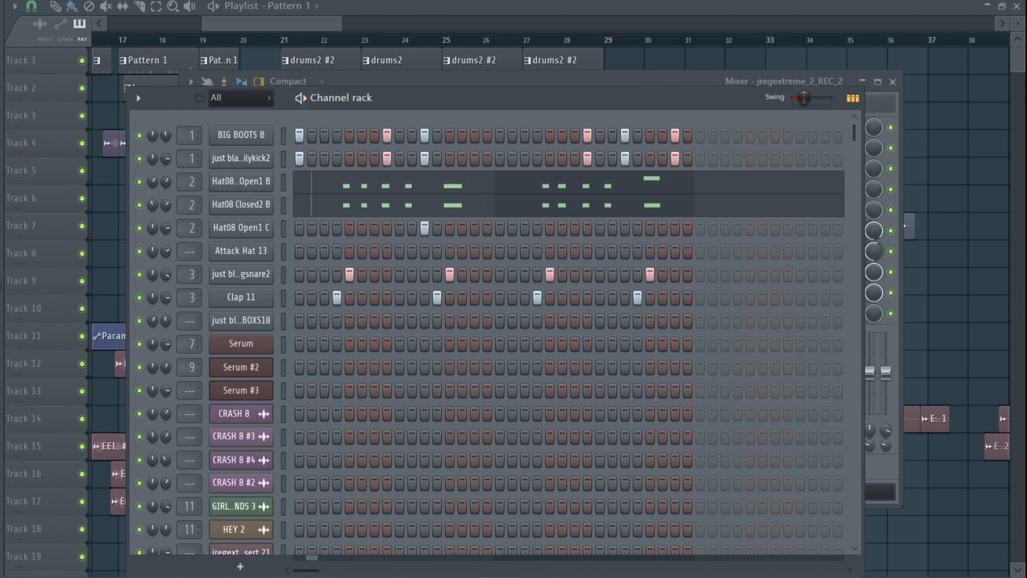
Switch to the chords pattern, look at its channels, and return to the playlist arrangement
{"action": "left_click", "coordinate": [435, 1]}
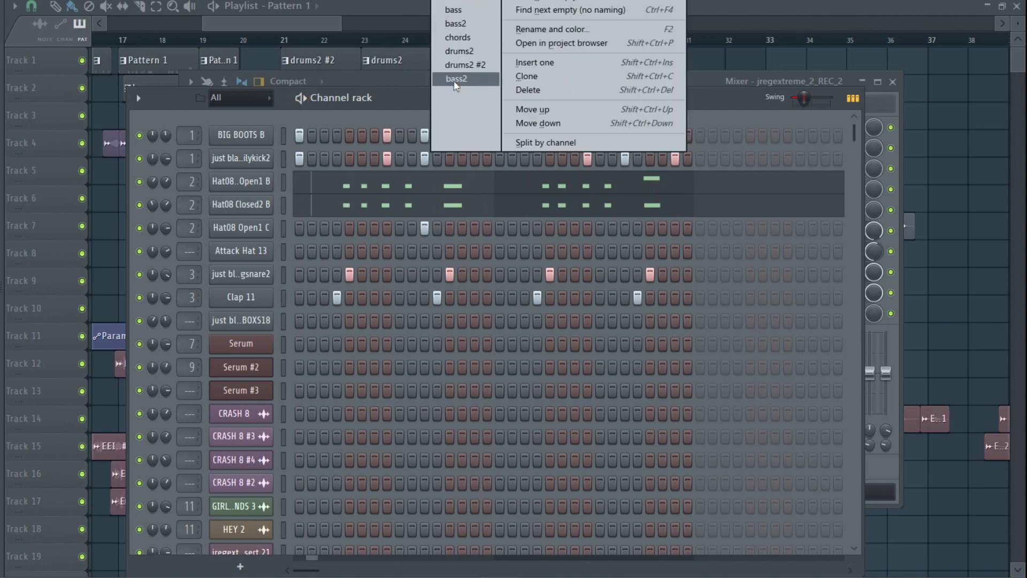
{"action": "left_click", "coordinate": [460, 38]}
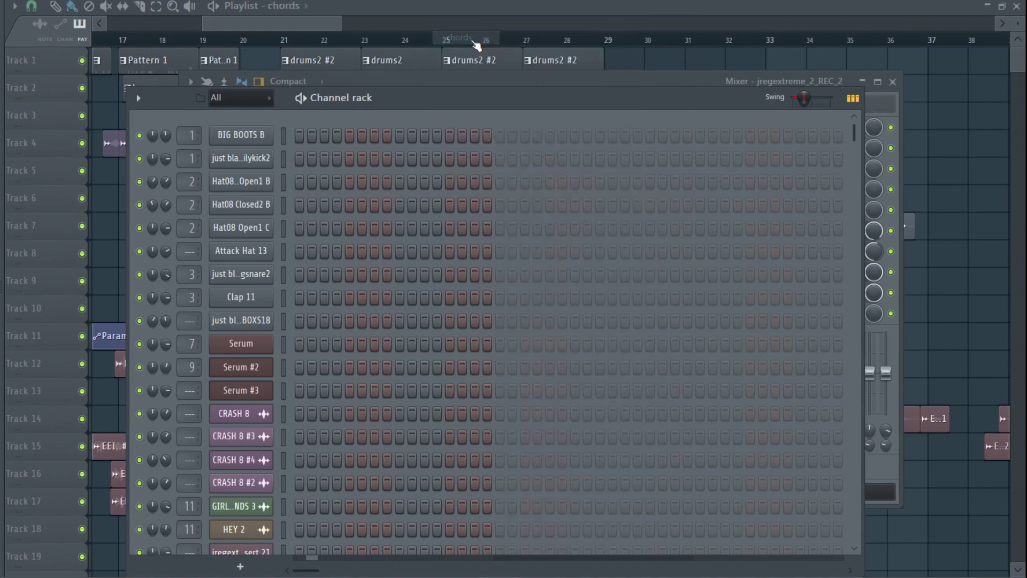
{"action": "scroll", "coordinate": [688, 271], "scroll_direction": "down", "scroll_amount": 3}
{"action": "scroll", "coordinate": [696, 240], "scroll_direction": "up", "scroll_amount": 3}
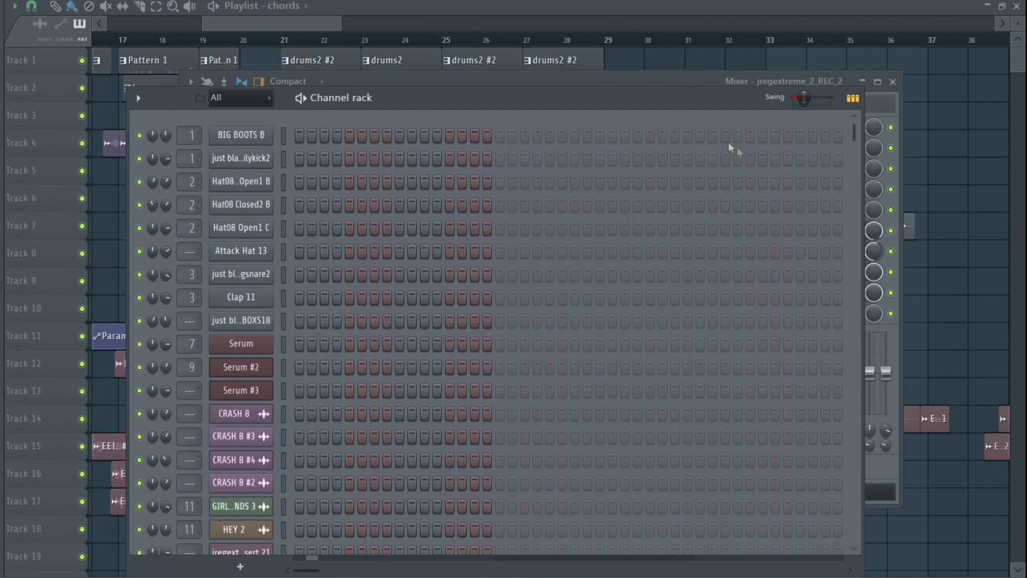
{"action": "left_click", "coordinate": [255, 32]}
Slightly reduce the heights of track 1 and track 13 in the playlist
{"action": "left_click_drag", "start_coordinate": [206, 22], "coordinate": [117, 39]}
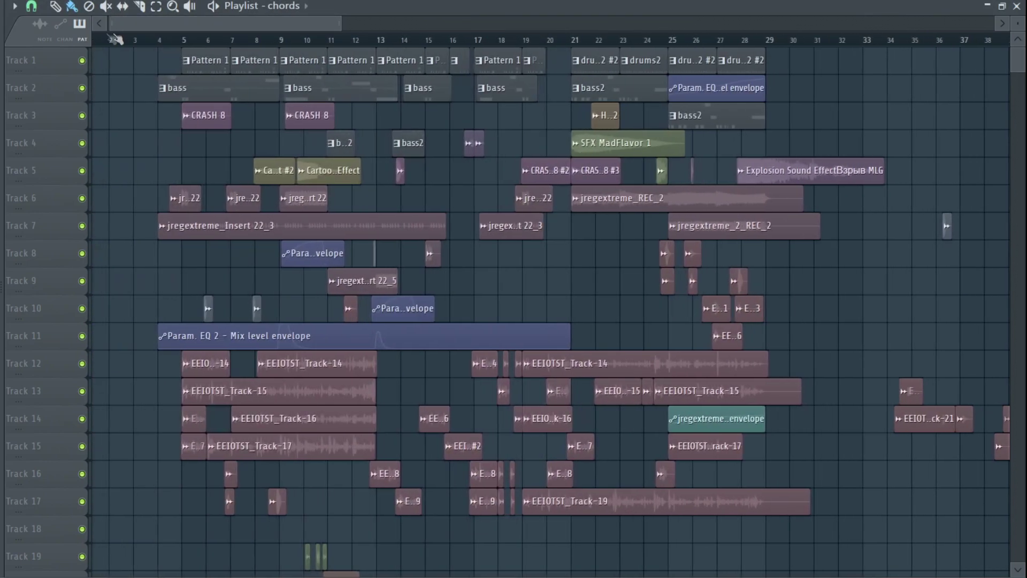
{"action": "left_click_drag", "start_coordinate": [342, 28], "coordinate": [181, 25]}
{"action": "mouse_move", "coordinate": [70, 74]}
{"action": "left_mouse_down"}
{"action": "mouse_move", "coordinate": [64, 147]}
{"action": "mouse_move", "coordinate": [59, 58]}
{"action": "mouse_move", "coordinate": [49, 487]}
{"action": "mouse_move", "coordinate": [53, 73]}
{"action": "left_mouse_up"}
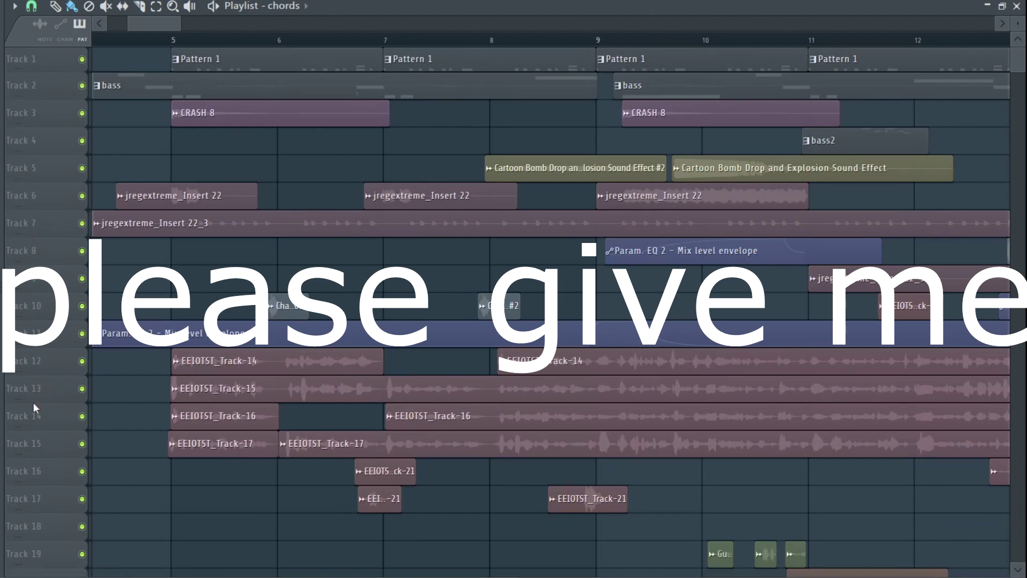
{"action": "mouse_move", "coordinate": [28, 402]}
{"action": "left_mouse_down"}
{"action": "mouse_move", "coordinate": [25, 449]}
{"action": "mouse_move", "coordinate": [29, 392]}
{"action": "mouse_move", "coordinate": [38, 395]}
{"action": "left_mouse_up"}
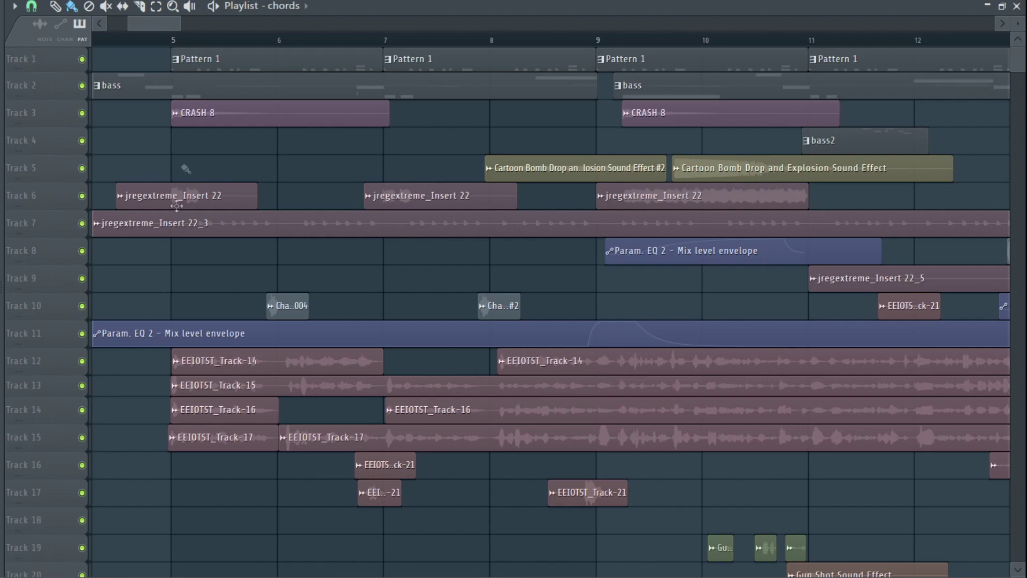
Look over the whole playlist arrangement, from the opening bars to the ending and down to the envelope clips on tracks 21 to 29
{"action": "mouse_move", "coordinate": [170, 28]}
{"action": "left_mouse_down"}
{"action": "mouse_move", "coordinate": [307, 28]}
{"action": "mouse_move", "coordinate": [169, 26]}
{"action": "left_mouse_up"}
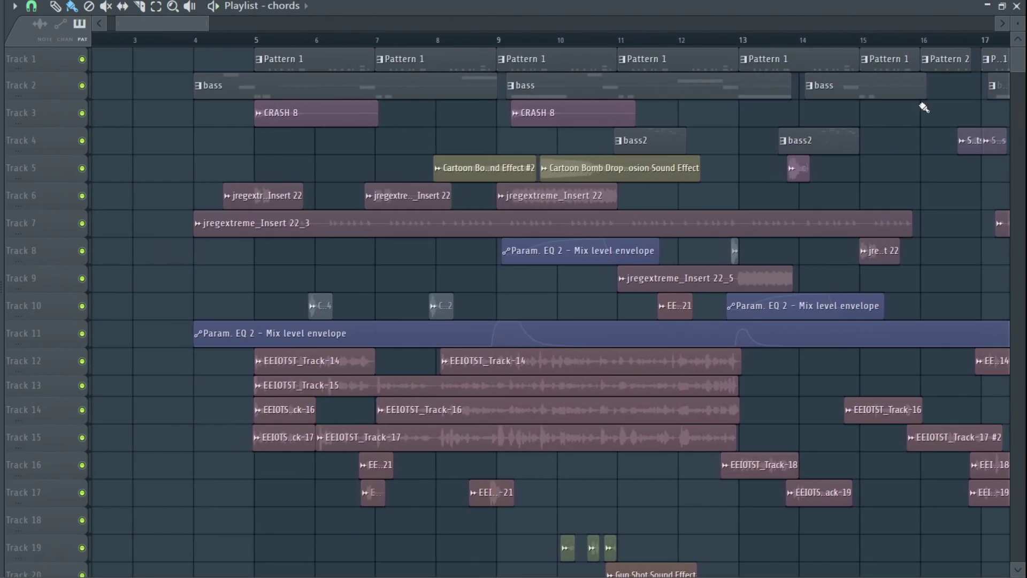
{"action": "mouse_move", "coordinate": [1018, 59]}
{"action": "left_mouse_down"}
{"action": "mouse_move", "coordinate": [1023, 160]}
{"action": "mouse_move", "coordinate": [1023, 60]}
{"action": "left_mouse_up"}
{"action": "mouse_move", "coordinate": [211, 22]}
{"action": "left_mouse_down"}
{"action": "mouse_move", "coordinate": [242, 22]}
{"action": "mouse_move", "coordinate": [190, 22]}
{"action": "mouse_move", "coordinate": [220, 20]}
{"action": "left_mouse_up"}
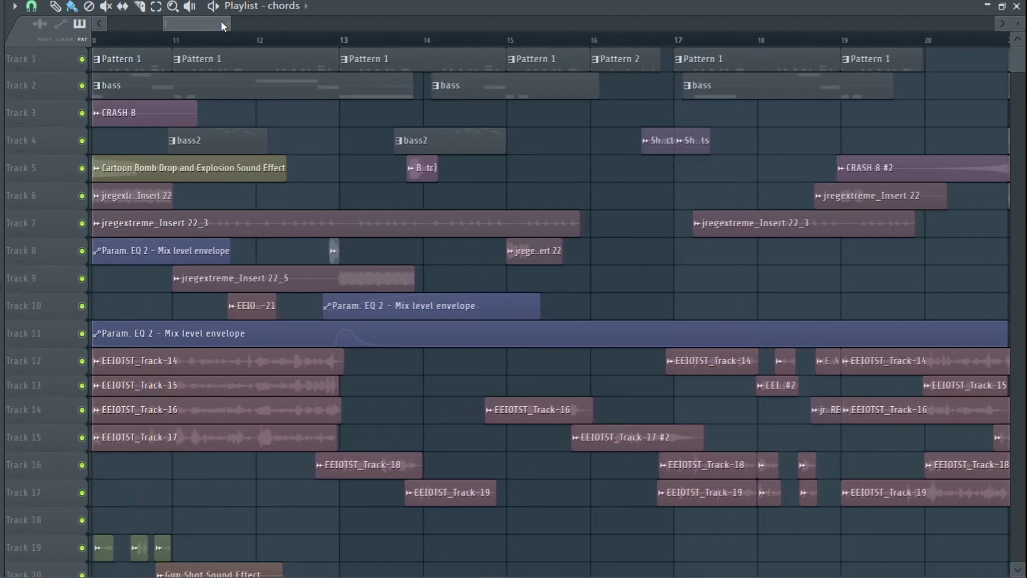
{"action": "left_click_drag", "start_coordinate": [222, 23], "coordinate": [168, 24]}
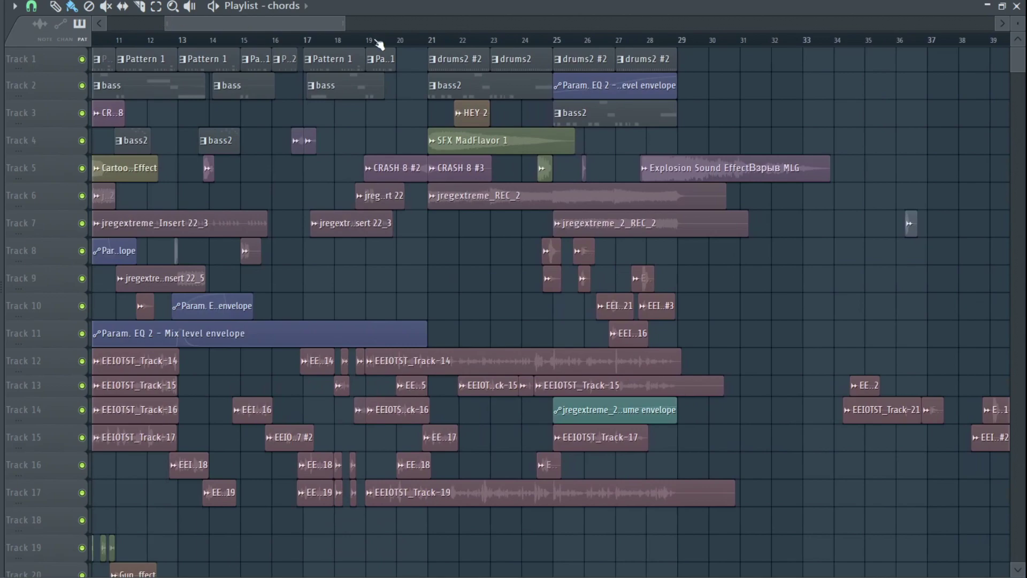
{"action": "left_click_drag", "start_coordinate": [329, 30], "coordinate": [288, 29]}
{"action": "scroll", "coordinate": [1023, 112], "scroll_direction": "down", "scroll_amount": 6}
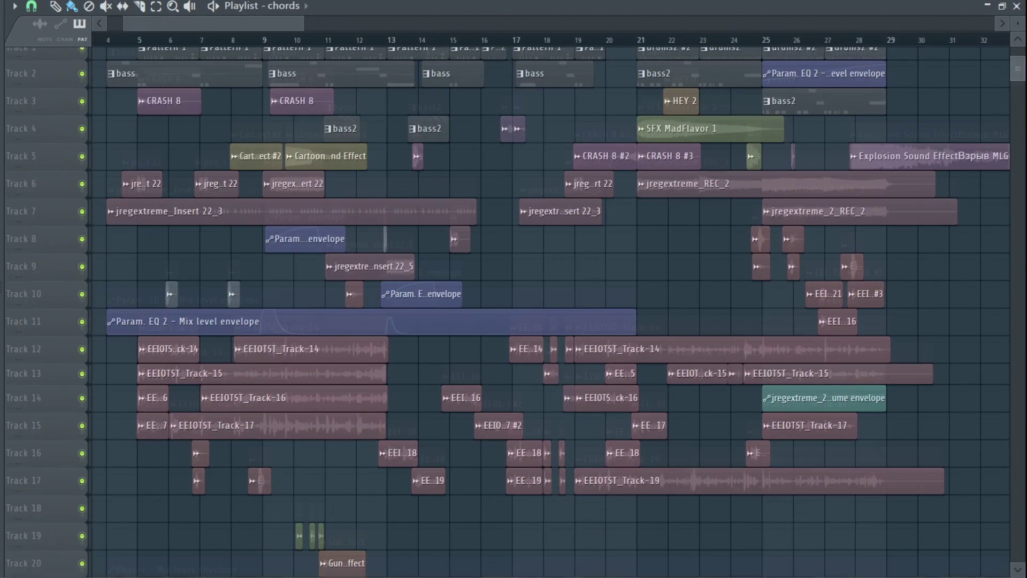
{"action": "scroll", "coordinate": [516, 312], "scroll_direction": "down", "scroll_amount": 3}
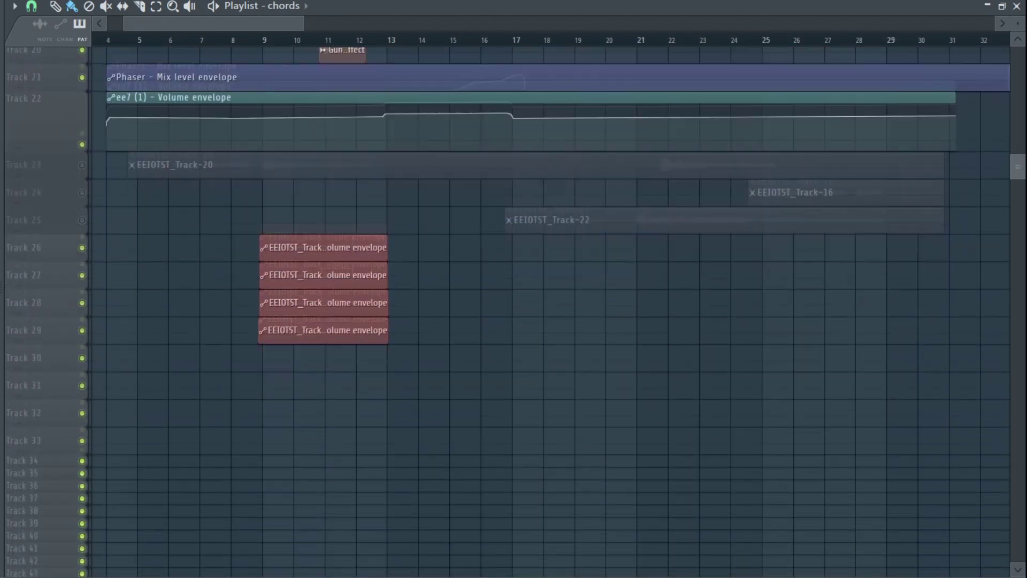
{"action": "scroll", "coordinate": [517, 312], "scroll_direction": "up", "scroll_amount": 6}
{"action": "scroll", "coordinate": [517, 312], "scroll_direction": "up", "scroll_amount": 3}
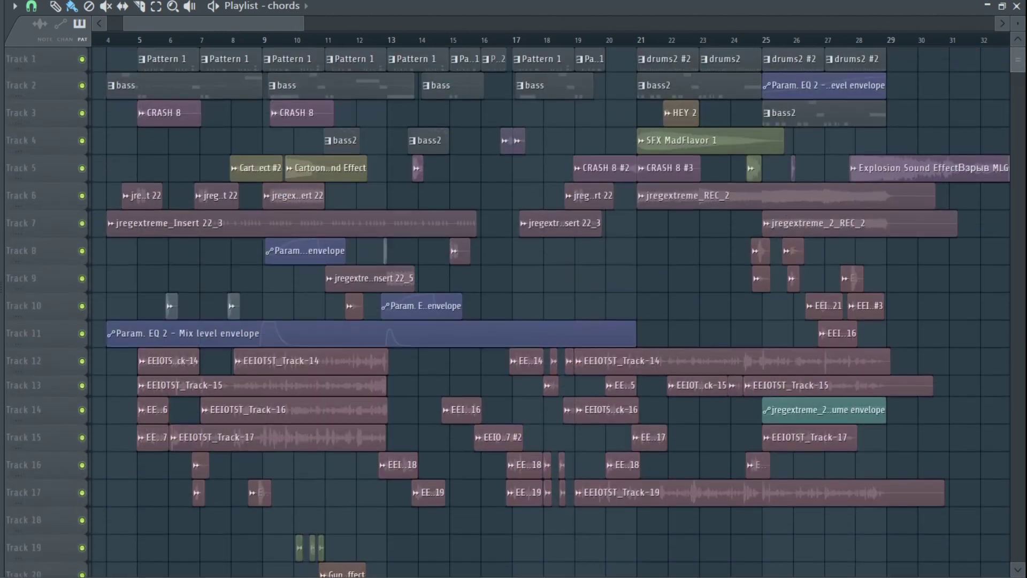
Delete the vocal clips on tracks 12 to 17 up to bar 21, along with the gunshot clips on tracks 19 and 20
{"action": "left_click_drag", "start_coordinate": [303, 19], "coordinate": [236, 69]}
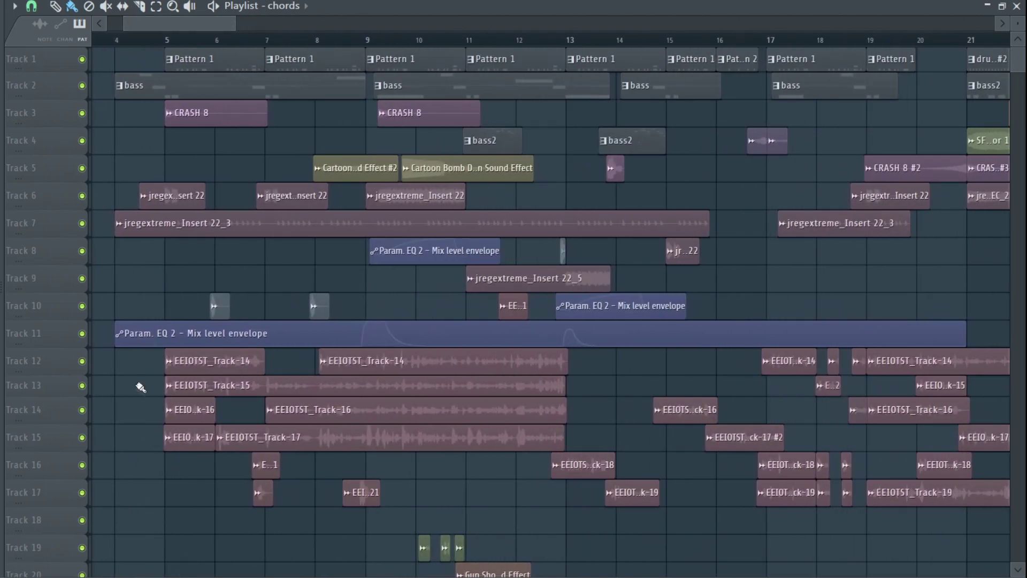
{"action": "mouse_move", "coordinate": [137, 366]}
{"action": "left_mouse_down"}
{"action": "mouse_move", "coordinate": [319, 424]}
{"action": "mouse_move", "coordinate": [417, 503]}
{"action": "left_mouse_up"}
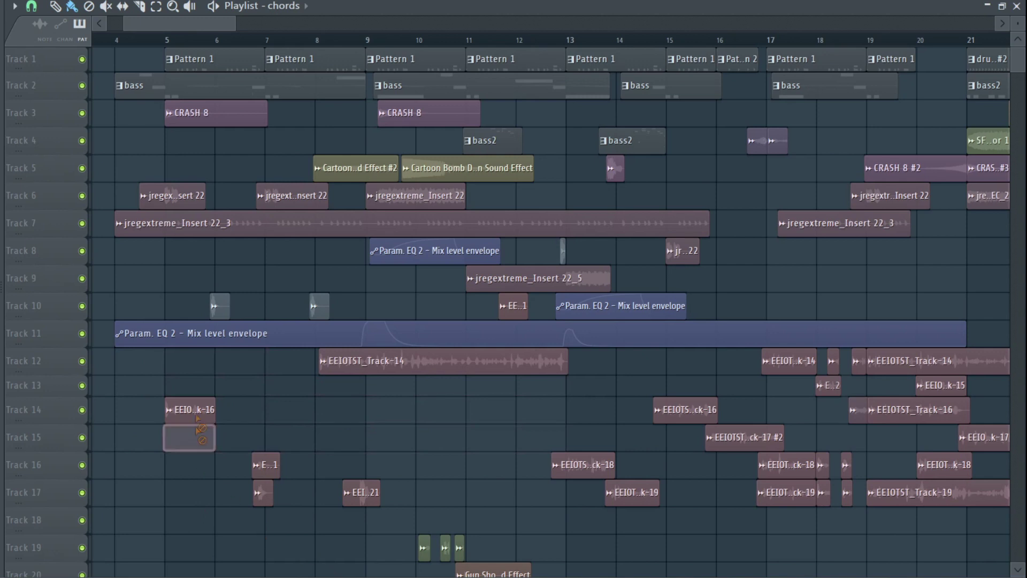
{"action": "left_click_drag", "start_coordinate": [368, 381], "coordinate": [370, 510]}
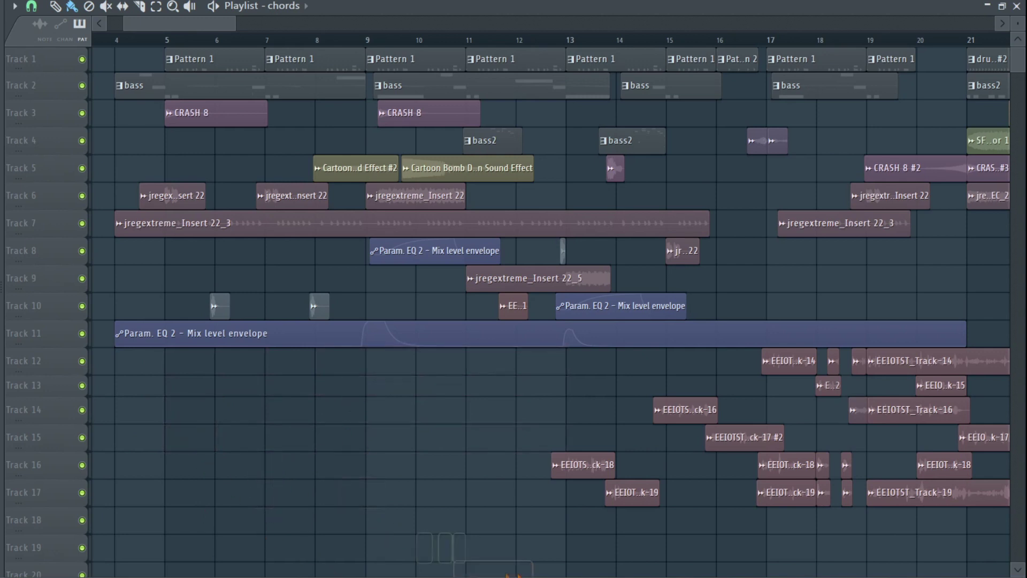
{"action": "mouse_move", "coordinate": [509, 574]}
{"action": "left_mouse_down"}
{"action": "mouse_move", "coordinate": [614, 507]}
{"action": "mouse_move", "coordinate": [607, 473]}
{"action": "left_mouse_up"}
{"action": "mouse_move", "coordinate": [698, 412]}
{"action": "left_mouse_down"}
{"action": "mouse_move", "coordinate": [823, 495]}
{"action": "mouse_move", "coordinate": [868, 490]}
{"action": "mouse_move", "coordinate": [779, 400]}
{"action": "mouse_move", "coordinate": [845, 381]}
{"action": "left_mouse_up"}
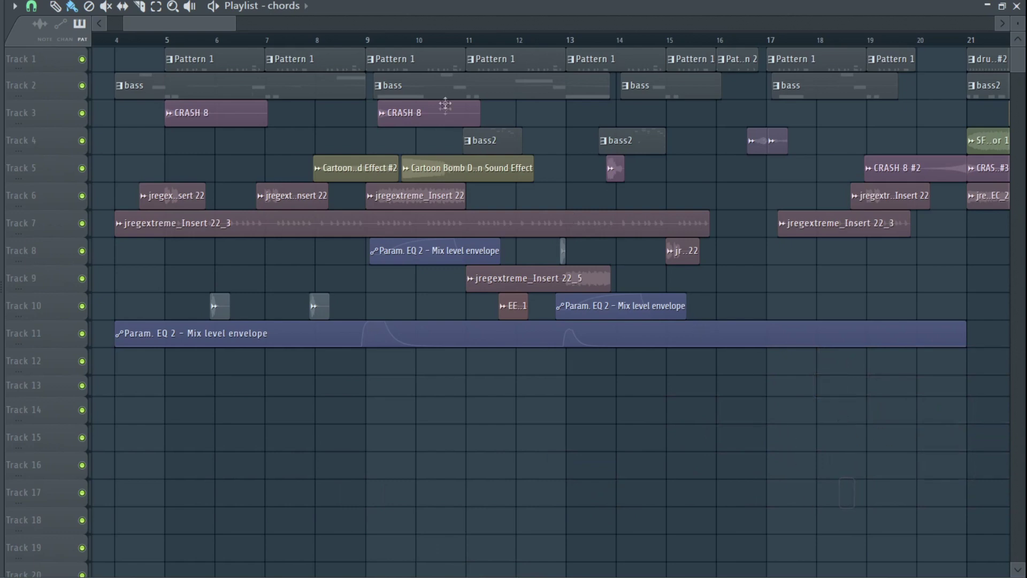
Start playback from bar 10 and delete the clips on tracks 12 to 17 between bars 21 and 31, including the jregextreme_2_REC_2 volume envelope
{"action": "key", "text": "space"}
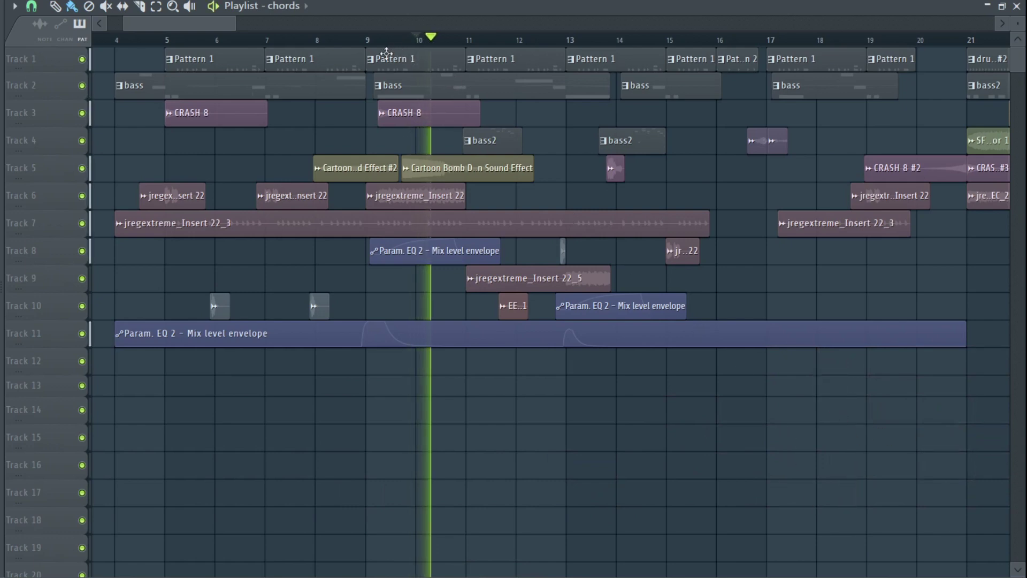
{"action": "left_click_drag", "start_coordinate": [226, 22], "coordinate": [303, 20]}
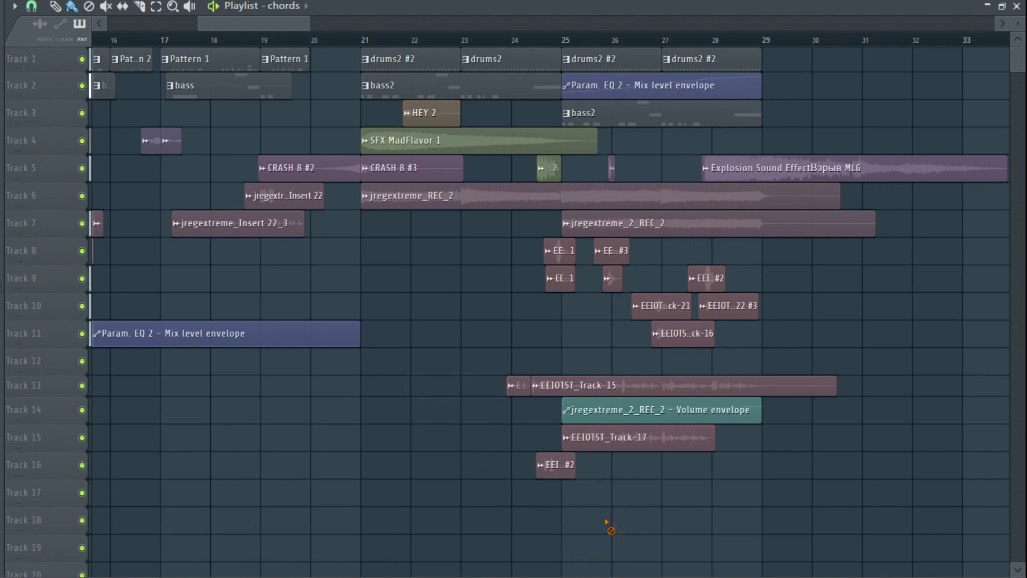
{"action": "mouse_move", "coordinate": [606, 521]}
{"action": "left_mouse_down"}
{"action": "mouse_move", "coordinate": [563, 468]}
{"action": "mouse_move", "coordinate": [640, 454]}
{"action": "mouse_move", "coordinate": [494, 395]}
{"action": "mouse_move", "coordinate": [568, 380]}
{"action": "mouse_move", "coordinate": [549, 403]}
{"action": "mouse_move", "coordinate": [467, 378]}
{"action": "left_mouse_up"}
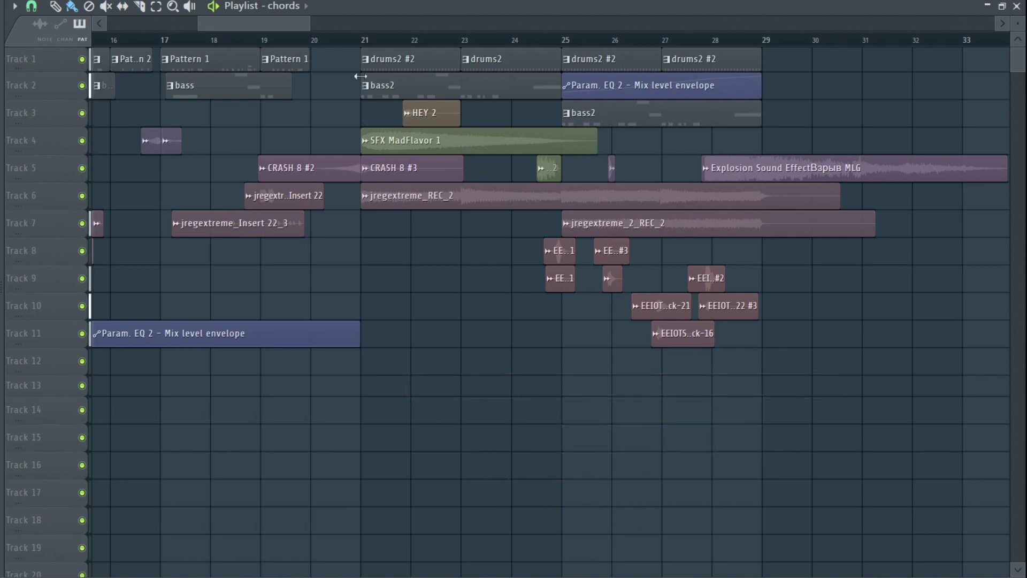
Play the arrangement without vocals from bar 21 past bar 29, and stop playback
{"action": "left_click", "coordinate": [365, 41]}
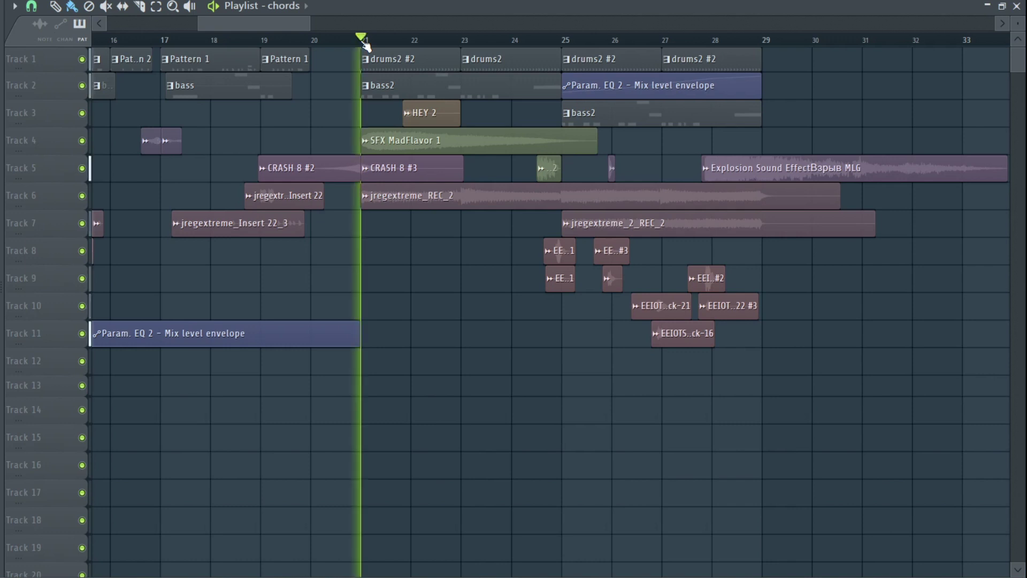
{"action": "left_click_drag", "start_coordinate": [281, 26], "coordinate": [327, 28]}
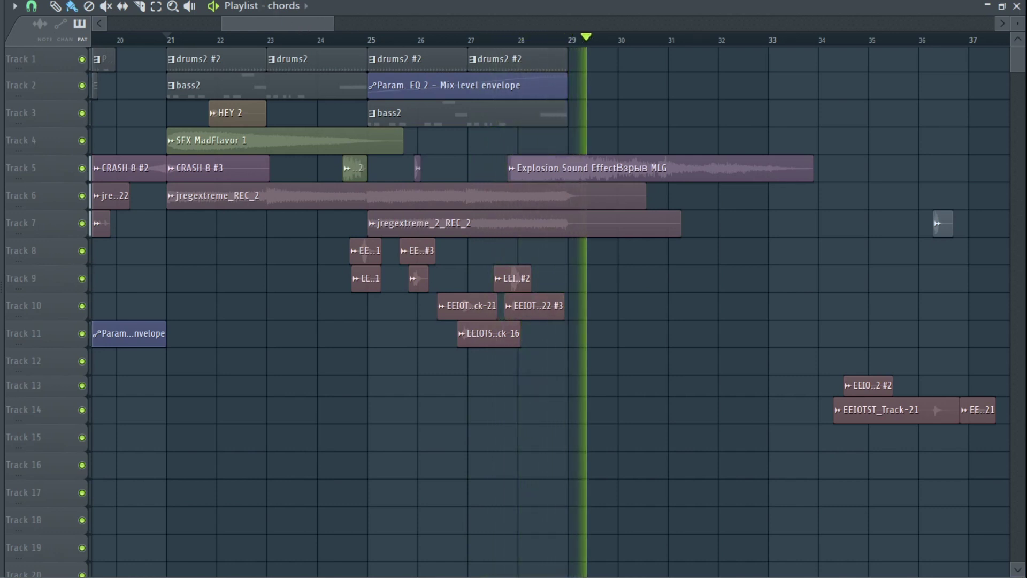
{"action": "key", "text": "space"}
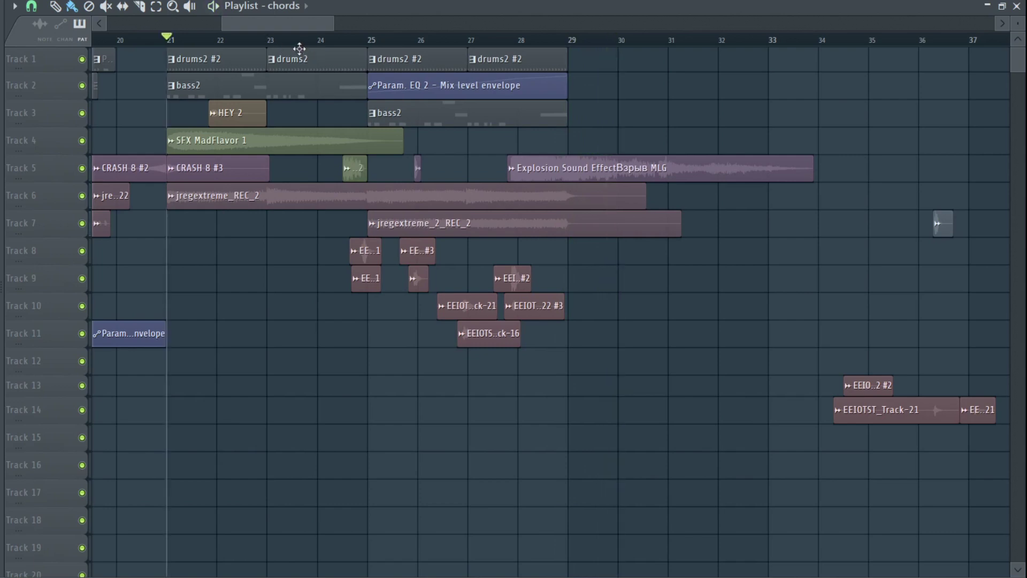
{"action": "left_click_drag", "start_coordinate": [261, 25], "coordinate": [329, 20]}
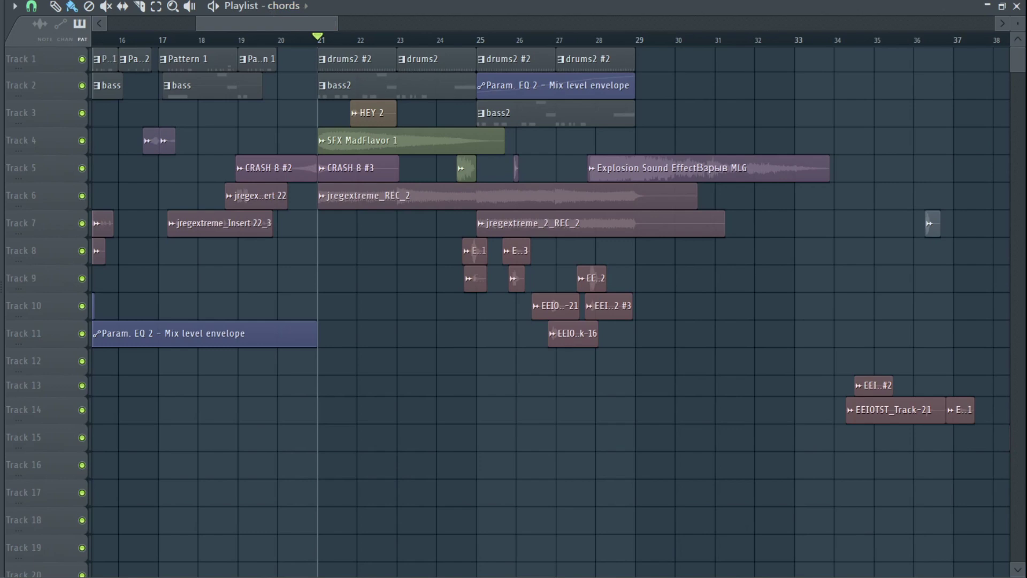